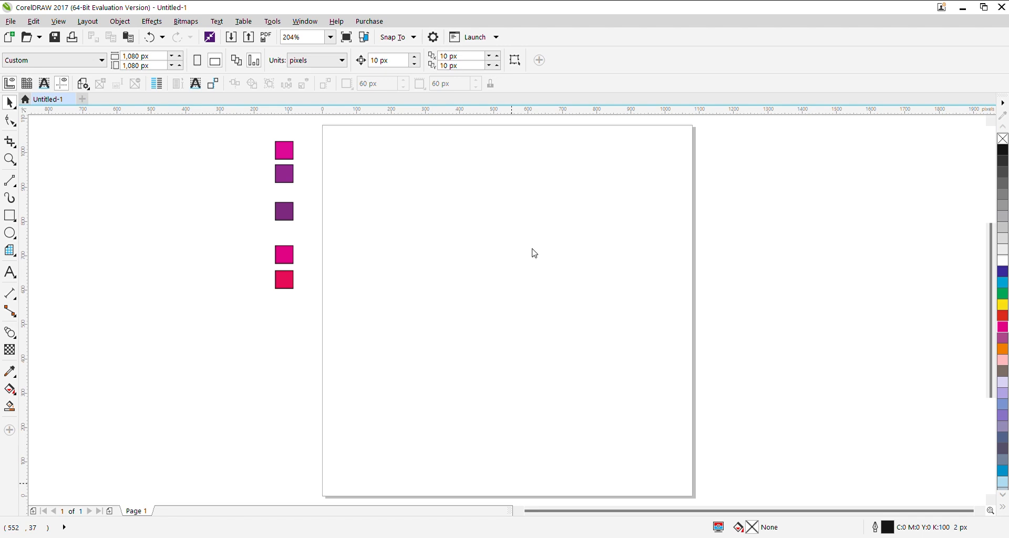
Step: Draw a 1,080 × 1,080 px rectangle that covers the whole page
{"action": "double_click", "coordinate": [5, 215]}
{"action": "key", "text": "space"}
{"action": "left_click", "coordinate": [744, 266]}
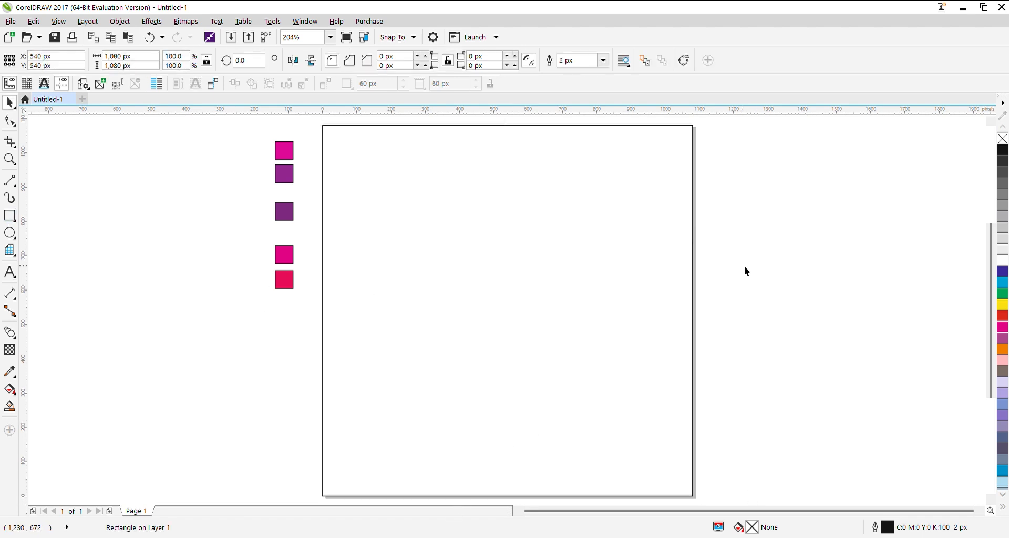
Step: Make a full-width copy of the page rectangle, reduced to about 263 px high along the page's lower edge
{"action": "left_click", "coordinate": [324, 321]}
{"action": "left_click_drag", "start_coordinate": [507, 125], "coordinate": [512, 405]}
{"action": "left_click", "coordinate": [513, 424]}
{"action": "left_click", "coordinate": [540, 407]}
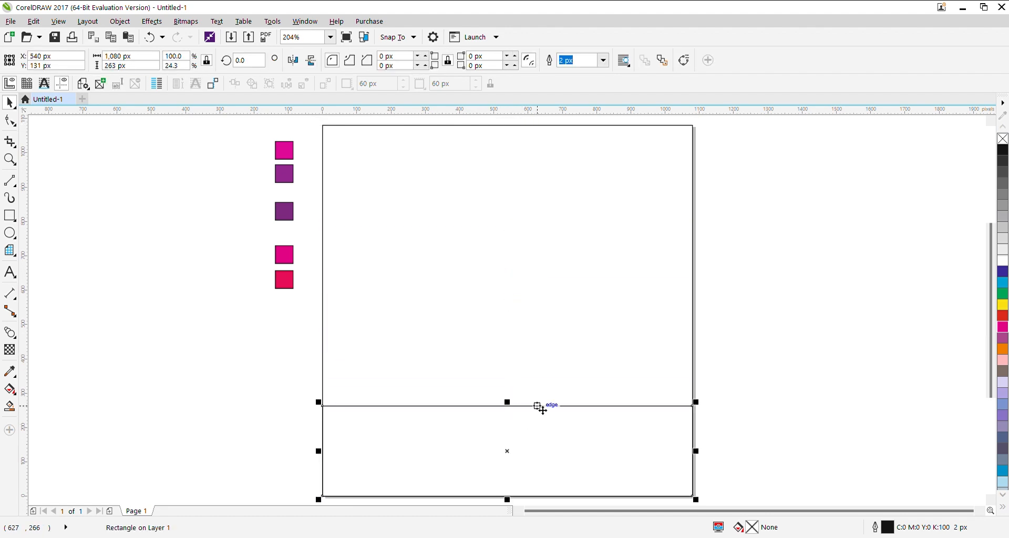
Step: Convert the lower rectangle to curves and slant its upper edge, lowering the left corner 80 px and raising the right corner to about 335 px
{"action": "key", "text": "ctrl+q"}
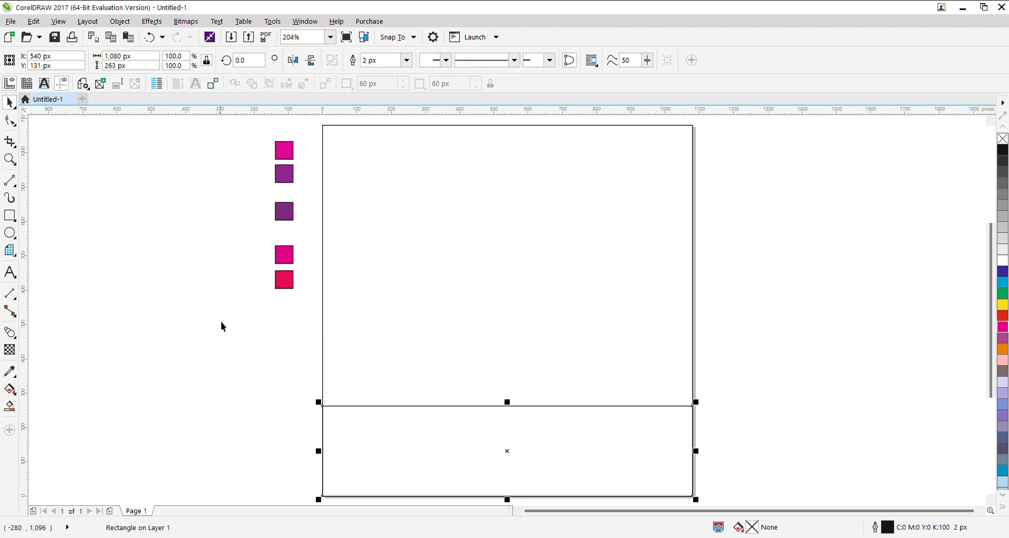
{"action": "left_click", "coordinate": [9, 120]}
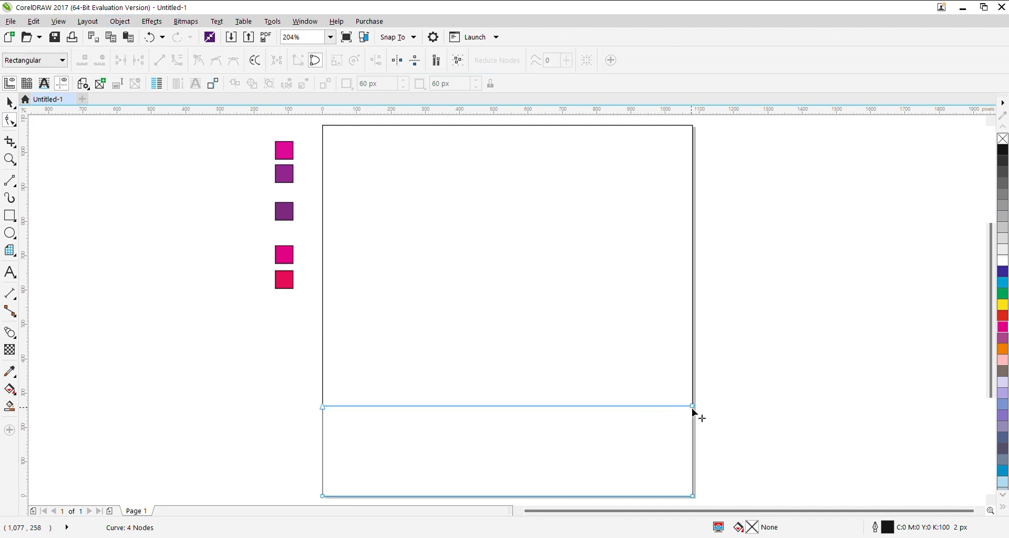
{"action": "left_click_drag", "start_coordinate": [327, 412], "coordinate": [333, 442]}
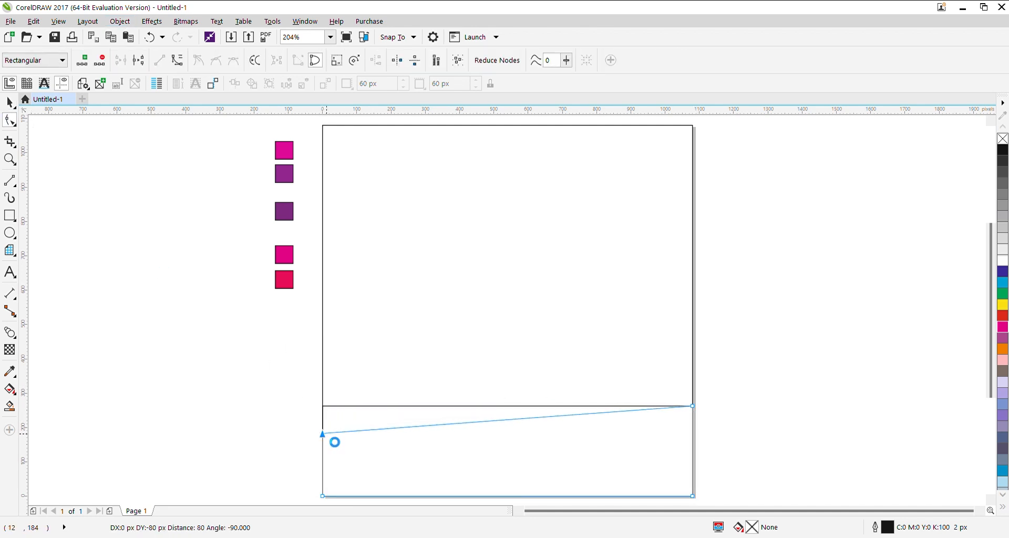
{"action": "left_click_drag", "start_coordinate": [694, 406], "coordinate": [692, 382]}
{"action": "key", "text": "space"}
{"action": "left_click", "coordinate": [757, 394]}
Step: Make a full-height copy of the page rectangle, narrowed to about 278 px wide along the page's right edge
{"action": "left_click", "coordinate": [324, 297]}
{"action": "left_click_drag", "start_coordinate": [317, 311], "coordinate": [596, 327]}
{"action": "key", "text": "Escape"}
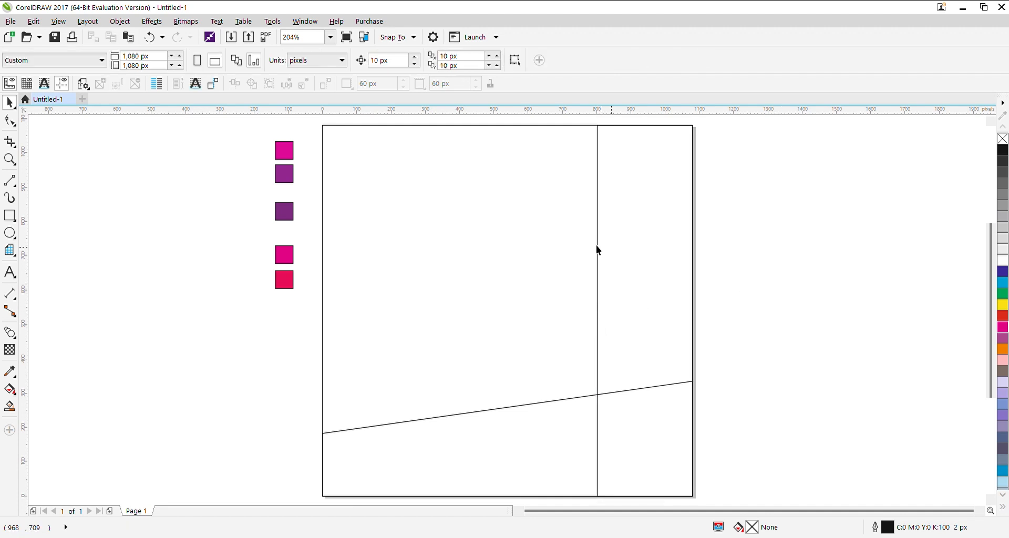
Step: Fill the page-sized rectangle with the pink (#DE0997) sampled from the topmost colour swatch
{"action": "left_click", "coordinate": [358, 127]}
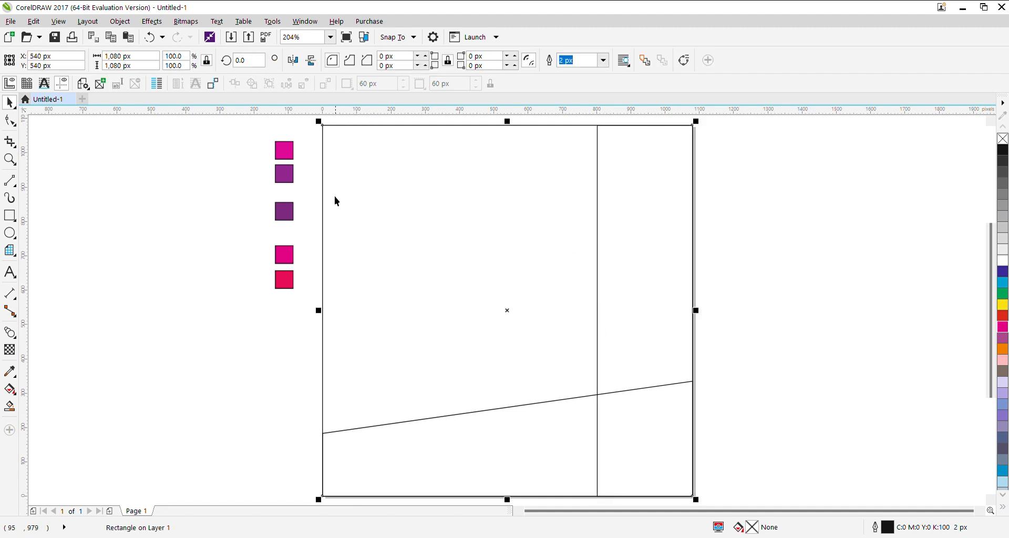
{"action": "left_click", "coordinate": [6, 373]}
{"action": "left_click", "coordinate": [468, 173]}
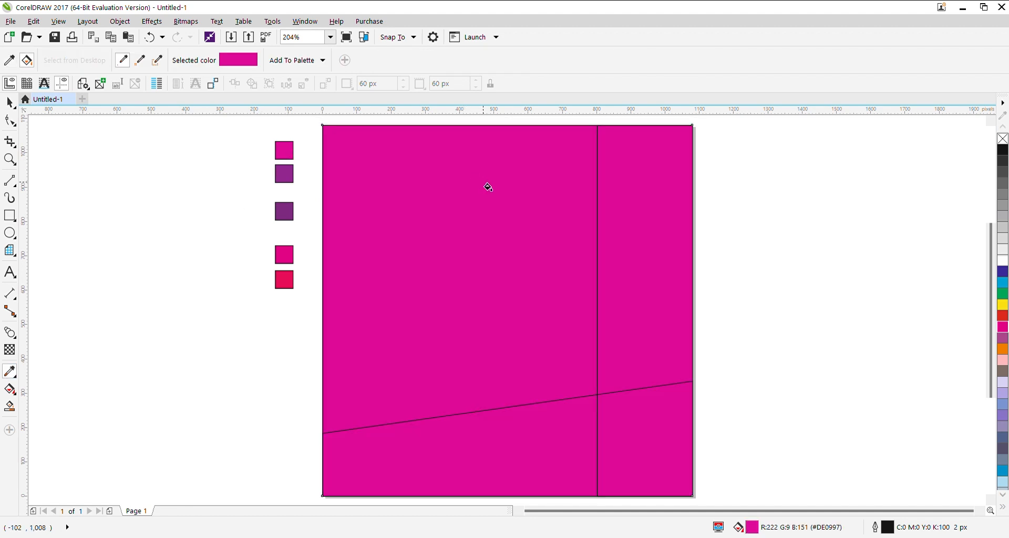
{"action": "key", "text": "space"}
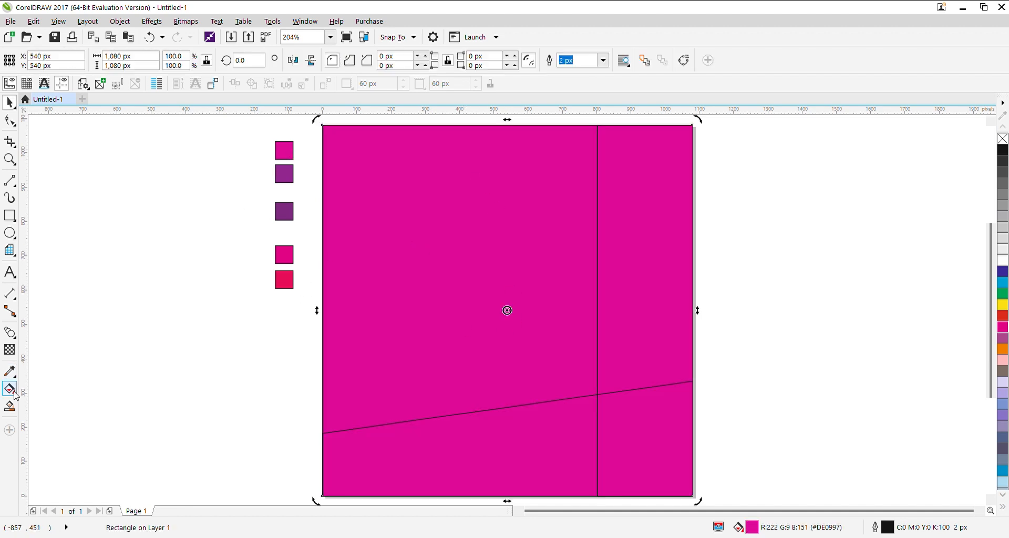
{"action": "left_click", "coordinate": [14, 392]}
{"action": "left_click_drag", "start_coordinate": [593, 128], "coordinate": [417, 345]}
{"action": "key", "text": "ctrl+z"}
{"action": "left_click_drag", "start_coordinate": [541, 140], "coordinate": [545, 150]}
{"action": "key", "text": "ctrl+z"}
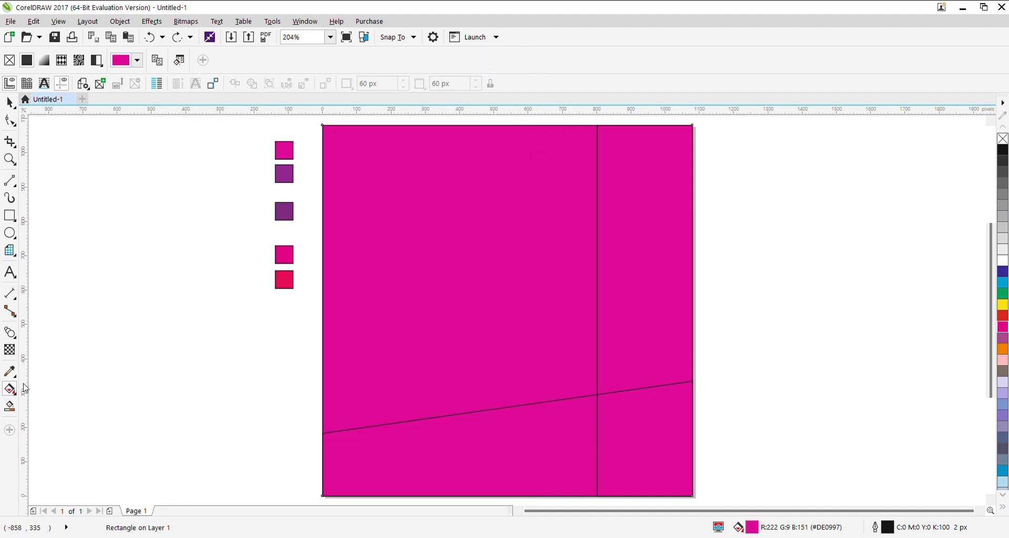
Step: Apply a diagonal fountain fill to the page rectangle, from pink at the upper right to the second swatch's purple at the lower left
{"action": "left_click_drag", "start_coordinate": [588, 125], "coordinate": [322, 496]}
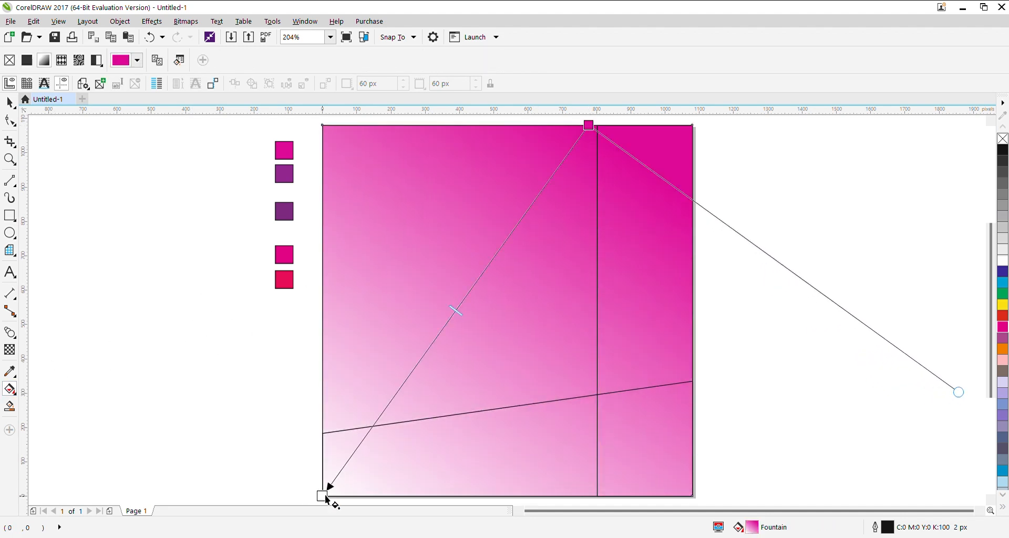
{"action": "left_click", "coordinate": [292, 182]}
{"action": "left_click_drag", "start_coordinate": [336, 490], "coordinate": [343, 422]}
{"action": "left_click_drag", "start_coordinate": [526, 149], "coordinate": [464, 265]}
{"action": "left_click_drag", "start_coordinate": [535, 171], "coordinate": [460, 278]}
{"action": "left_click_drag", "start_coordinate": [413, 355], "coordinate": [468, 242]}
{"action": "left_click", "coordinate": [10, 102]}
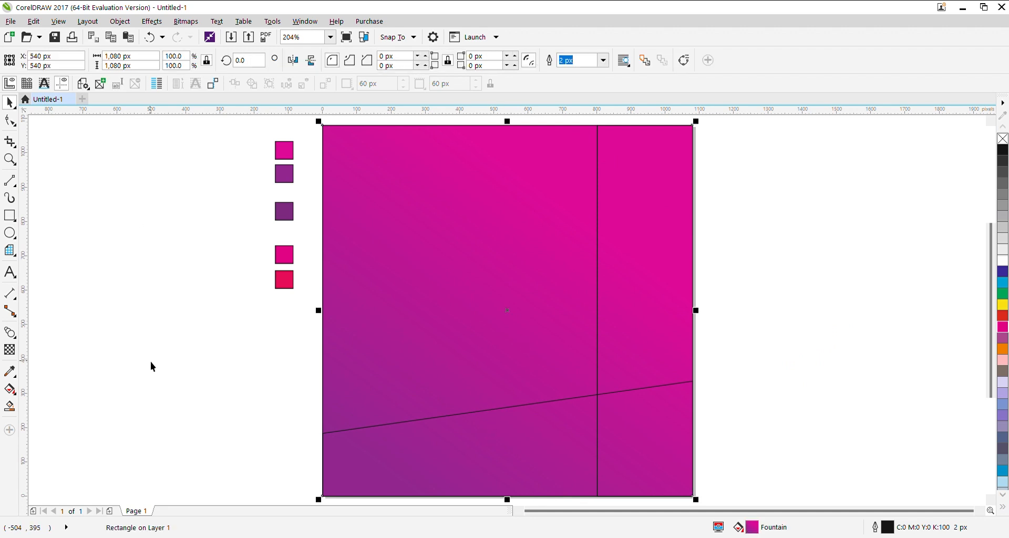
Step: Fill the narrow right-hand rectangle with the dark purple (#7C297E) sampled from the third swatch
{"action": "left_click", "coordinate": [10, 371]}
{"action": "left_click", "coordinate": [287, 218]}
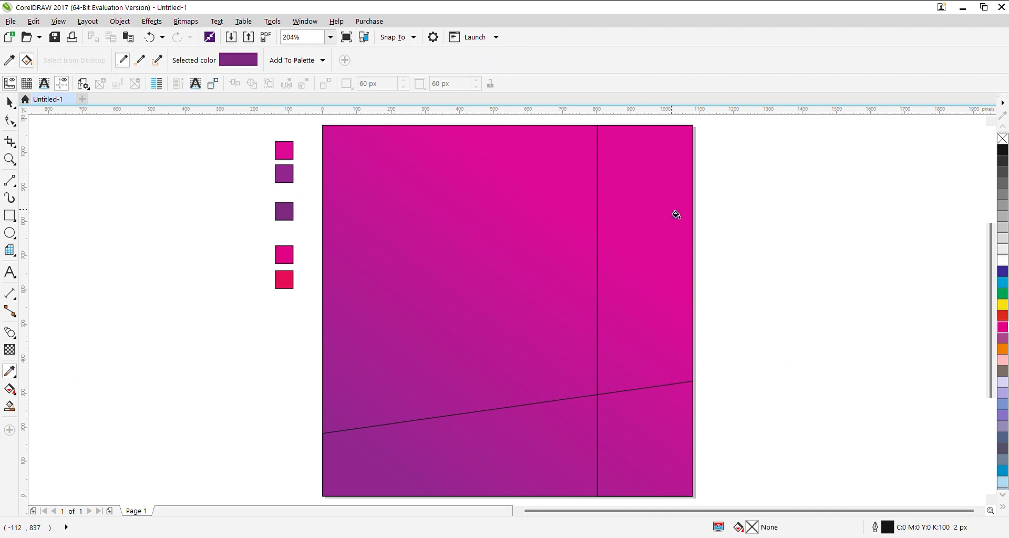
{"action": "left_click", "coordinate": [676, 214]}
{"action": "key", "text": "space"}
Step: Apply a fountain fill to the slanted lower shape, from the fifth swatch's red at the upper right to the fourth swatch's pink at the lower left
{"action": "left_click", "coordinate": [389, 428]}
{"action": "left_click", "coordinate": [389, 424]}
{"action": "key", "text": "g"}
{"action": "left_click_drag", "start_coordinate": [691, 381], "coordinate": [323, 493]}
{"action": "left_click", "coordinate": [693, 383]}
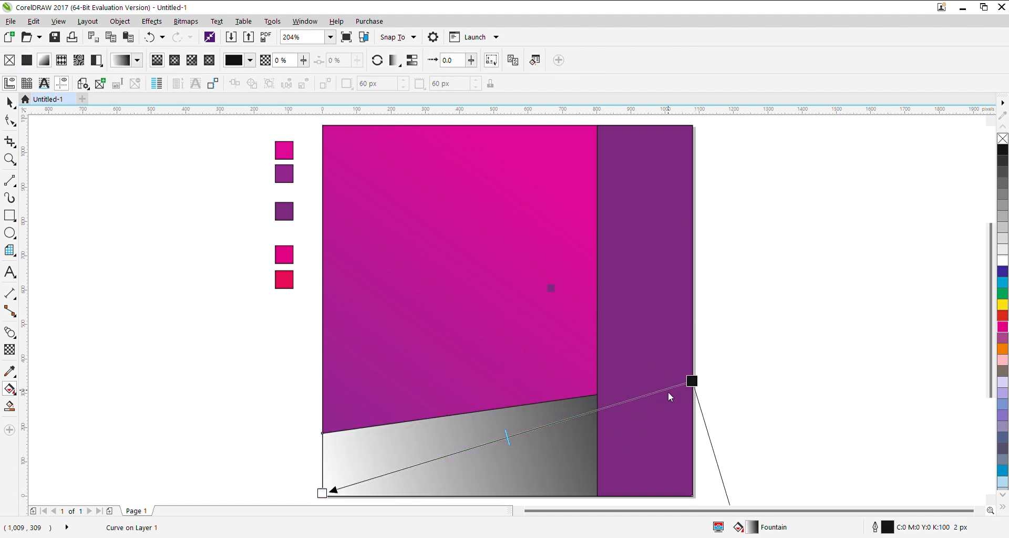
{"action": "left_click", "coordinate": [285, 285]}
{"action": "left_click", "coordinate": [323, 493]}
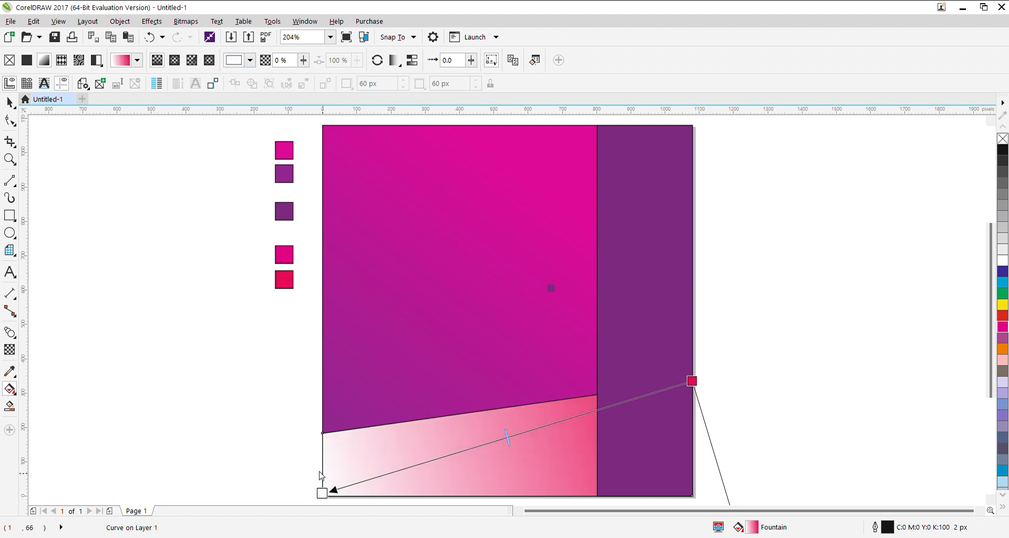
{"action": "left_click", "coordinate": [286, 258]}
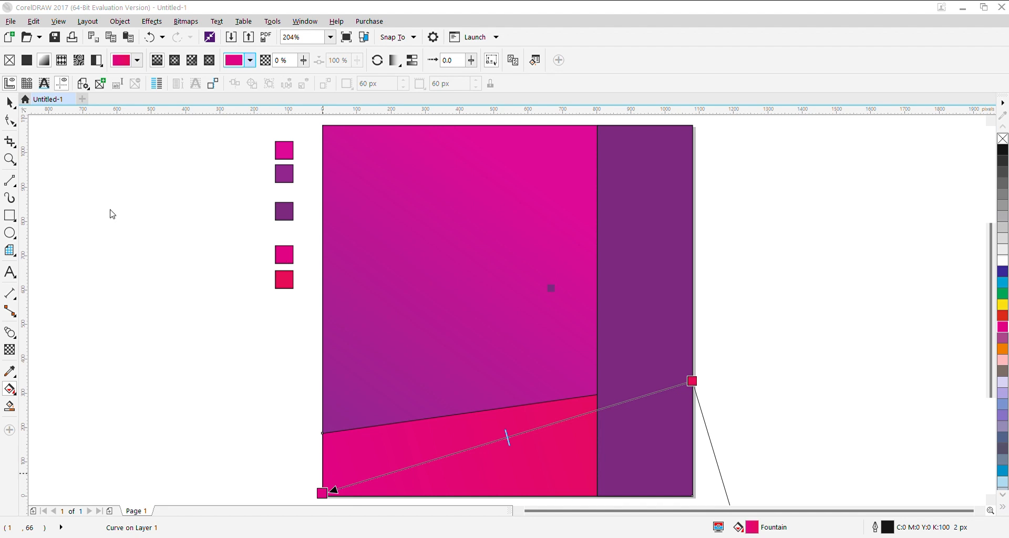
{"action": "left_click", "coordinate": [9, 103]}
{"action": "left_click", "coordinate": [63, 156]}
Step: Move the dark purple right-hand rectangle one level back, behind the slanted lower shape
{"action": "left_click", "coordinate": [567, 442]}
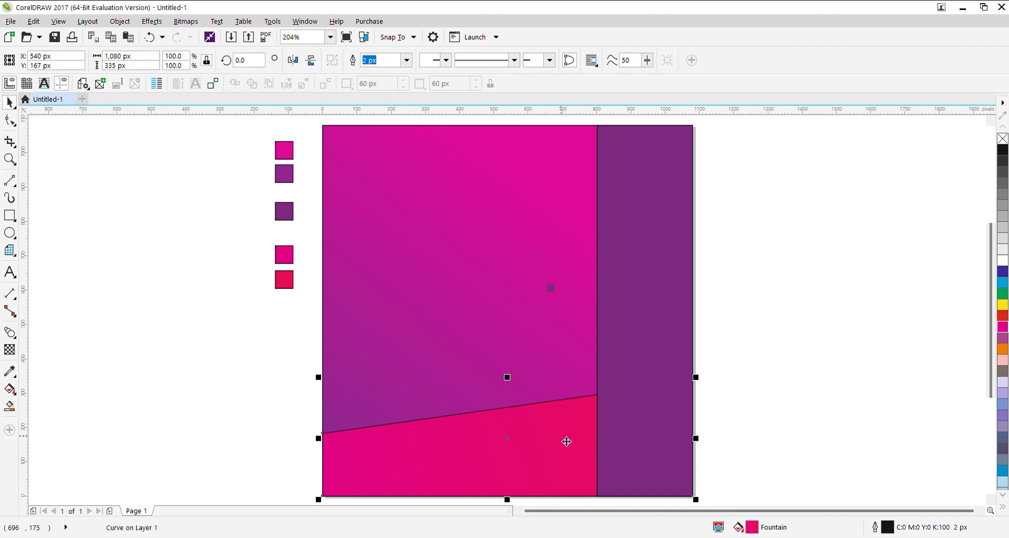
{"action": "left_click", "coordinate": [639, 324]}
{"action": "key", "text": "ctrl+Page_Down"}
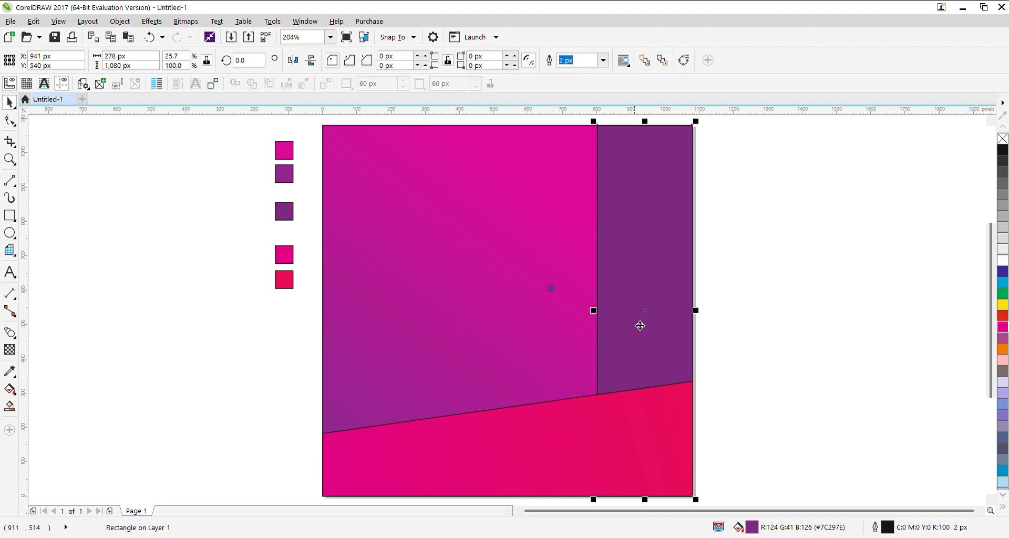
Step: Remove the outlines from the background rectangle, the right-hand strip and the slanted lower shape
{"action": "left_click", "coordinate": [653, 387]}
{"action": "left_click", "coordinate": [450, 302], "text": "shift"}
{"action": "left_click", "coordinate": [725, 342]}
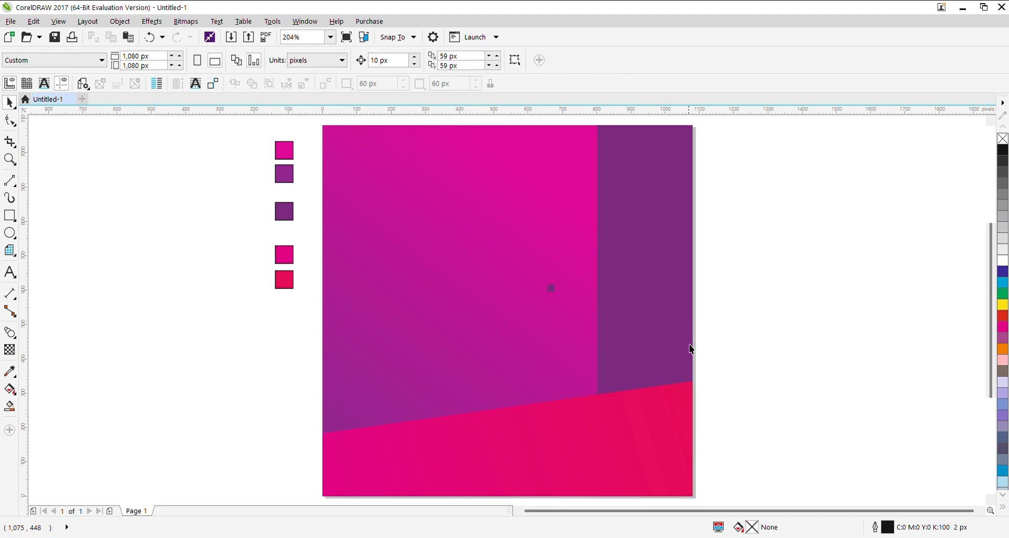
Step: Draw a flat ellipse about 400 × 51 px to the right of the page and duplicate it about 82 px below
{"action": "left_click", "coordinate": [10, 233]}
{"action": "left_click_drag", "start_coordinate": [745, 323], "coordinate": [843, 369]}
{"action": "key", "text": "space"}
{"action": "left_click", "coordinate": [916, 383]}
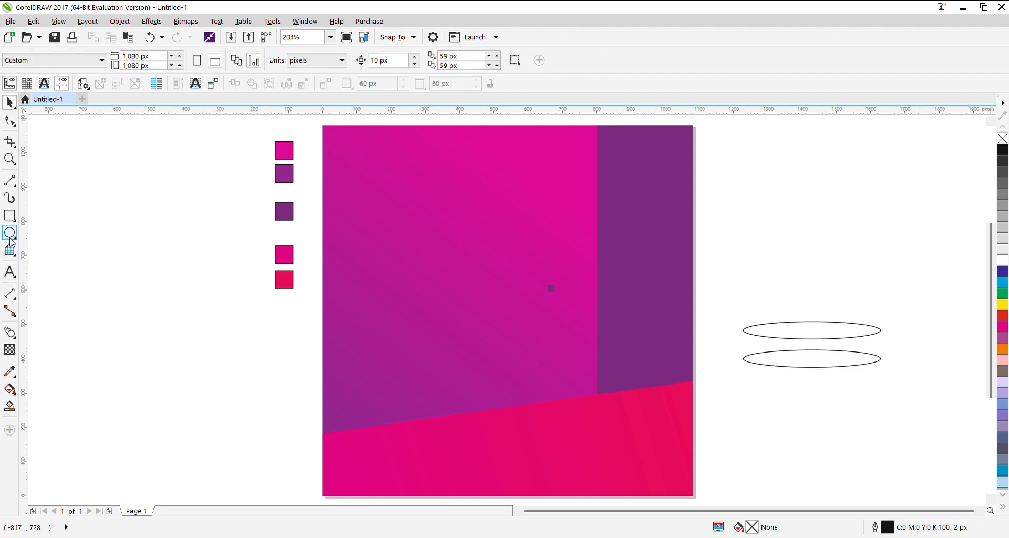
Step: Join the left and right ends of the two ellipses with straight vertical lines to outline a cylinder
{"action": "key", "text": "F5"}
{"action": "left_click", "coordinate": [744, 331]}
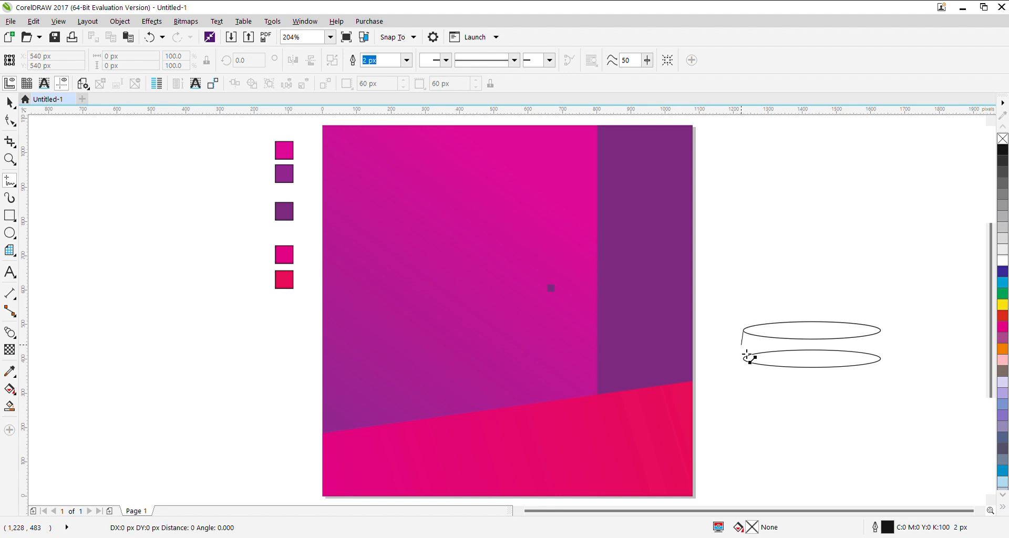
{"action": "left_click", "coordinate": [745, 360]}
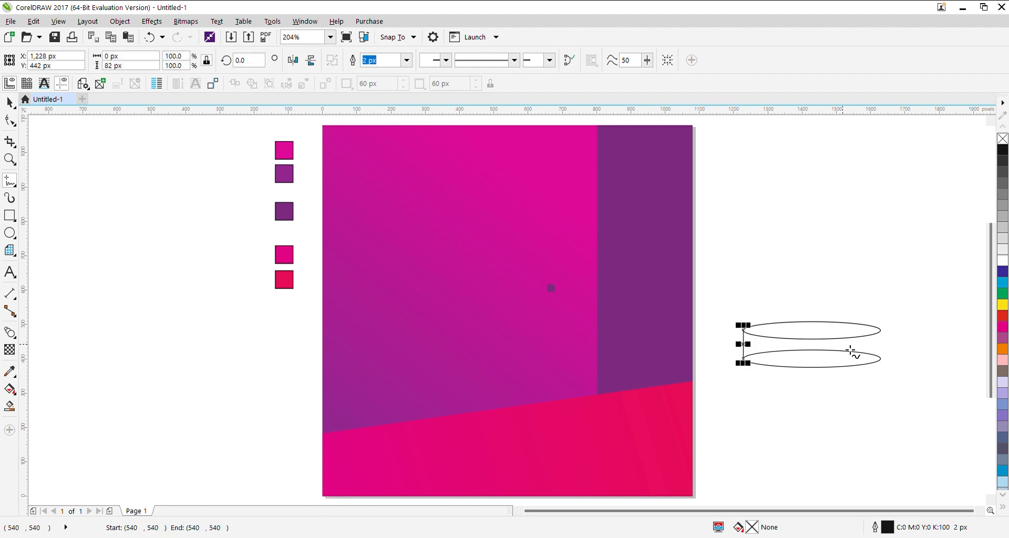
{"action": "left_click", "coordinate": [881, 331]}
{"action": "left_click", "coordinate": [881, 360]}
{"action": "key", "text": "space"}
Step: Smart Fill the upper ellipse, the lower ellipse and the area between them in grey-blue without an outline
{"action": "mouse_move", "coordinate": [913, 293]}
{"action": "left_mouse_down"}
{"action": "mouse_move", "coordinate": [798, 373]}
{"action": "mouse_move", "coordinate": [728, 380]}
{"action": "left_mouse_up"}
{"action": "left_click", "coordinate": [13, 402]}
{"action": "left_click", "coordinate": [811, 337]}
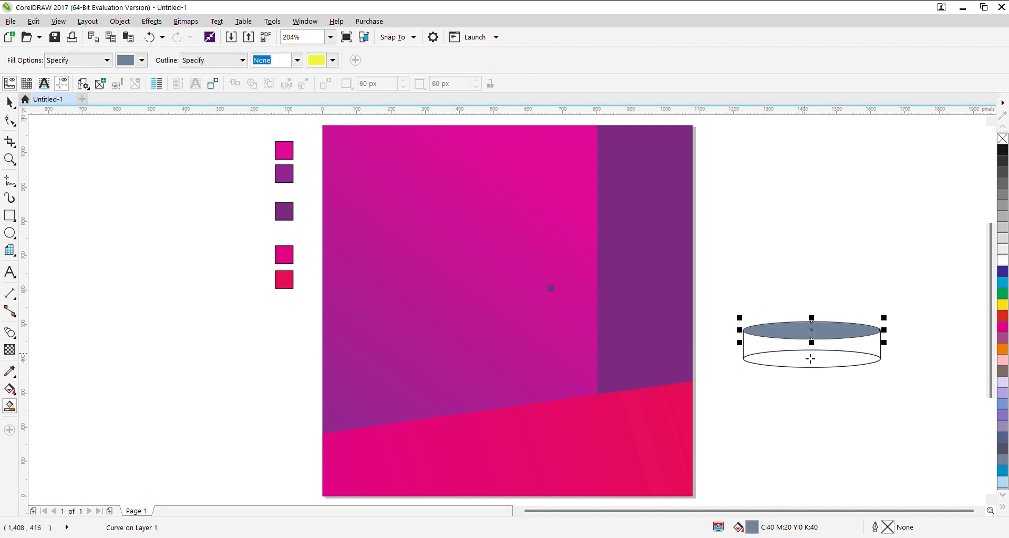
{"action": "left_click", "coordinate": [811, 359]}
{"action": "left_click", "coordinate": [779, 348]}
{"action": "left_click", "coordinate": [11, 103]}
Step: Remove the original outline ellipses and connecting lines, keeping only the three grey-blue smart-filled pieces
{"action": "left_click", "coordinate": [829, 328]}
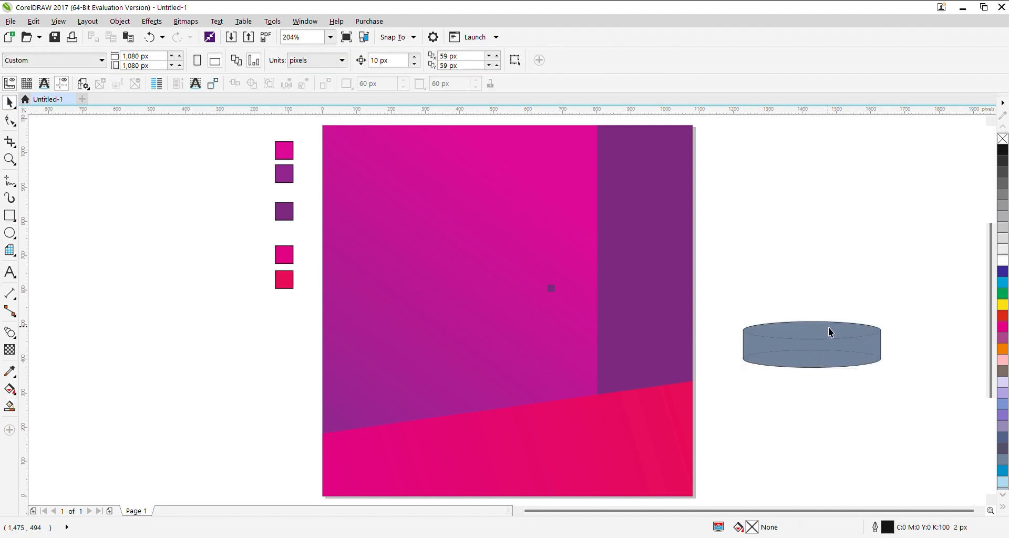
{"action": "left_click", "coordinate": [835, 361], "text": "shift"}
{"action": "left_click", "coordinate": [862, 348], "text": "shift"}
{"action": "key", "text": "Delete"}
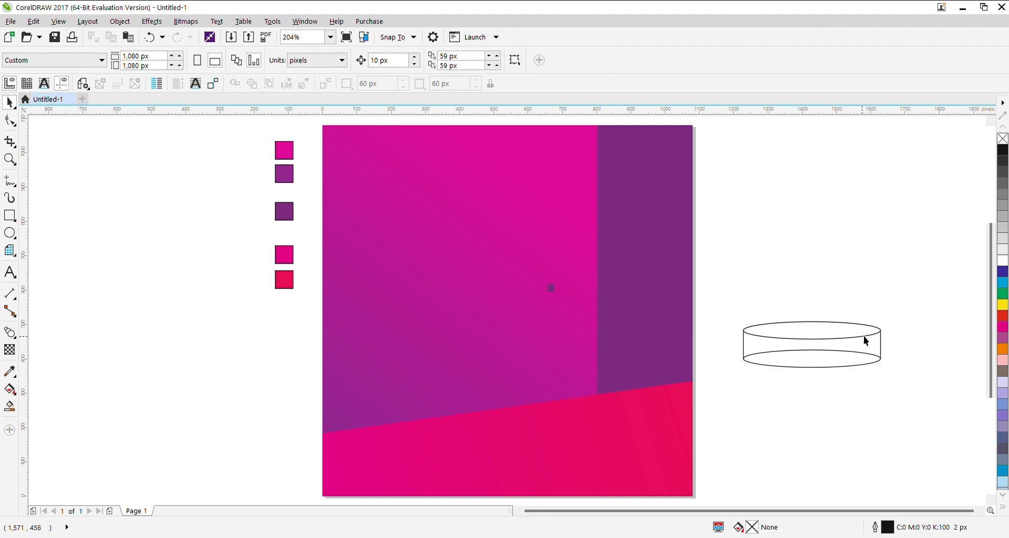
{"action": "left_click_drag", "start_coordinate": [737, 406], "coordinate": [727, 411]}
{"action": "key", "text": "Delete"}
{"action": "key", "text": "ctrl+v"}
{"action": "left_click", "coordinate": [729, 411]}
Step: Weld the three grey-blue pieces into a single cylinder body
{"action": "left_click", "coordinate": [824, 353]}
{"action": "left_click", "coordinate": [855, 309]}
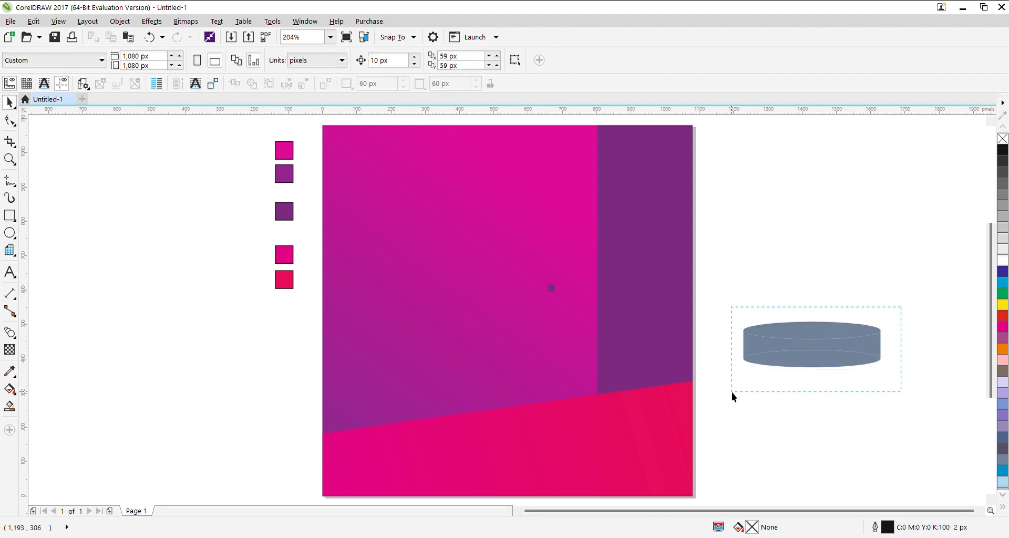
{"action": "left_click_drag", "start_coordinate": [732, 392], "coordinate": [732, 393]}
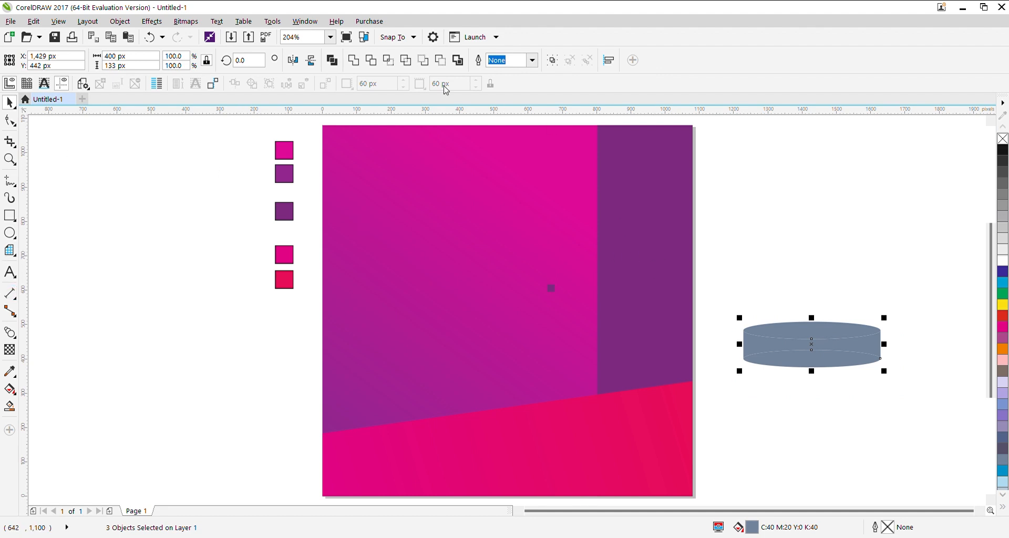
{"action": "left_click", "coordinate": [354, 60]}
Step: Paste the upper ellipse back over the cylinder body and fill it with C:100 M:100 Y:0 K:0
{"action": "left_click", "coordinate": [885, 279]}
{"action": "left_click", "coordinate": [849, 339]}
{"action": "left_click", "coordinate": [868, 308]}
{"action": "key", "text": "ctrl+v"}
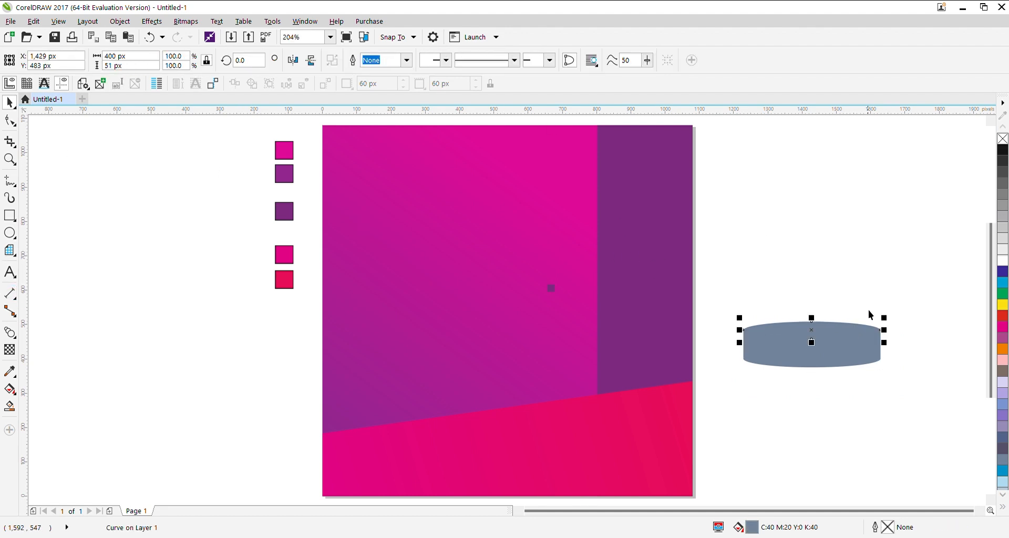
{"action": "left_click", "coordinate": [1003, 271]}
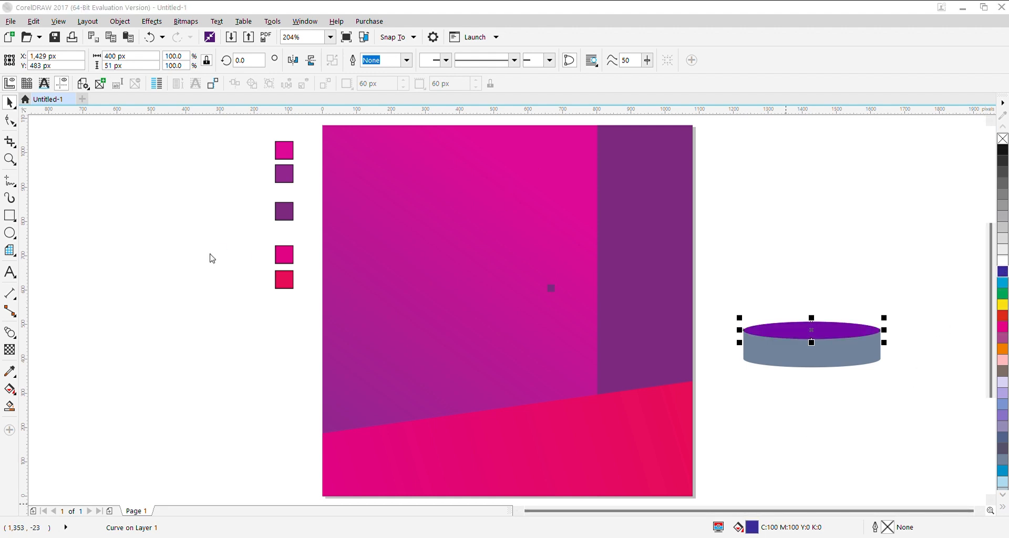
{"action": "left_click", "coordinate": [725, 352]}
Step: Apply a horizontal fountain fill to the cylinder's top ellipse, from purple on the right to dark grey on the left
{"action": "left_click", "coordinate": [840, 328]}
{"action": "left_click", "coordinate": [10, 392]}
{"action": "left_click_drag", "start_coordinate": [880, 333], "coordinate": [752, 336]}
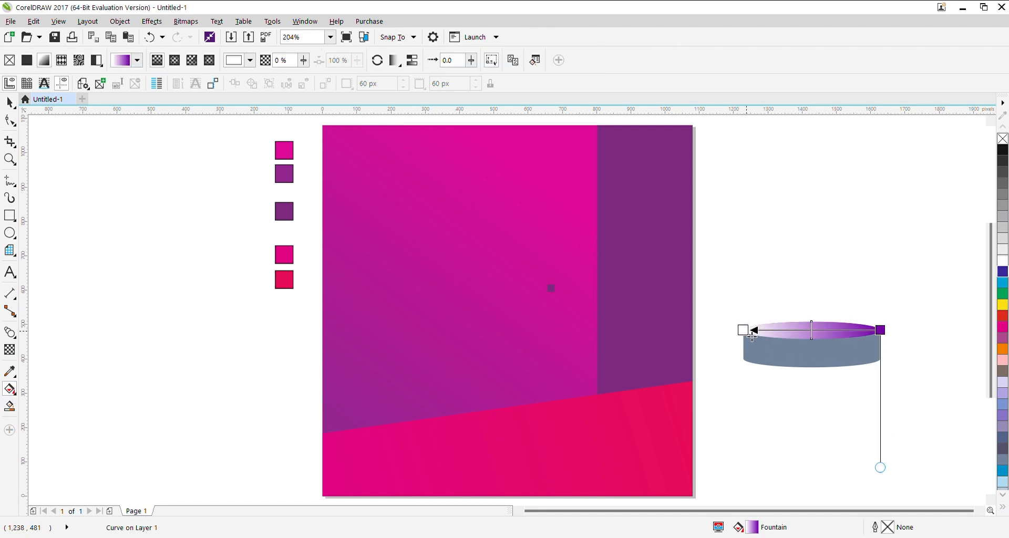
{"action": "left_click", "coordinate": [1003, 171]}
{"action": "left_click", "coordinate": [1003, 161]}
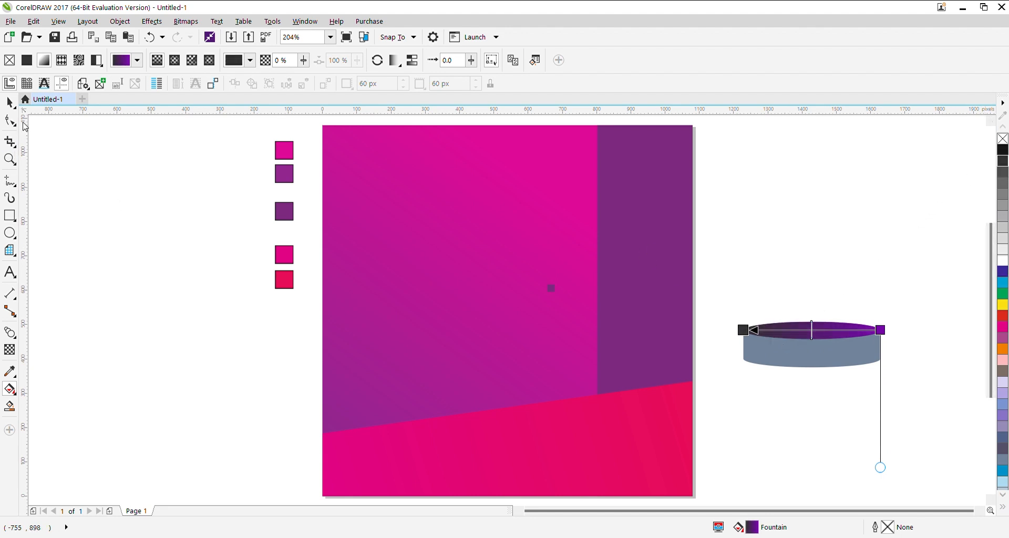
{"action": "left_click", "coordinate": [10, 103]}
{"action": "left_click", "coordinate": [746, 274]}
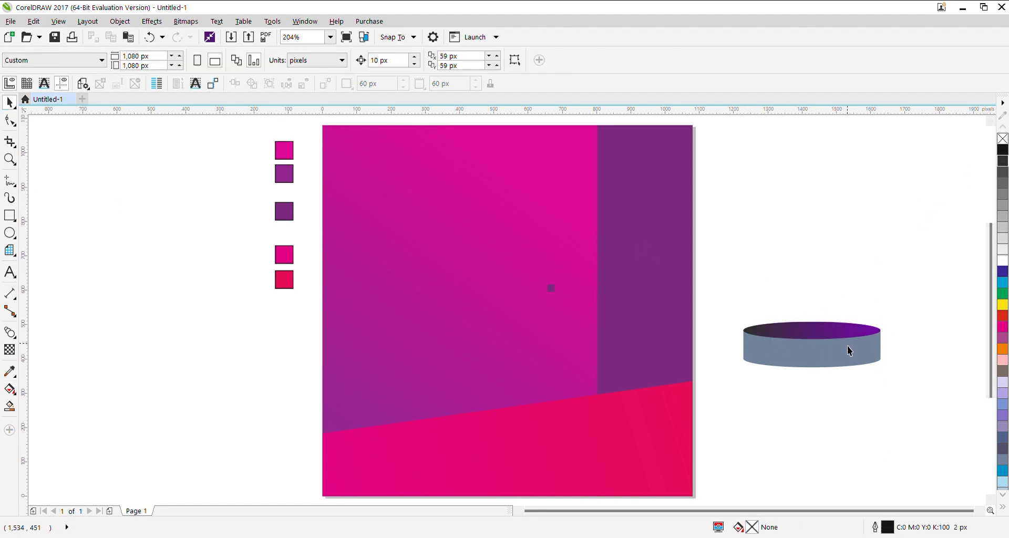
Step: Copy the top ellipse's fountain fill to the cylinder body and reverse it so purple is on the left and dark grey on the right
{"action": "left_click", "coordinate": [845, 337]}
{"action": "left_click_drag", "start_coordinate": [846, 336], "coordinate": [845, 364]}
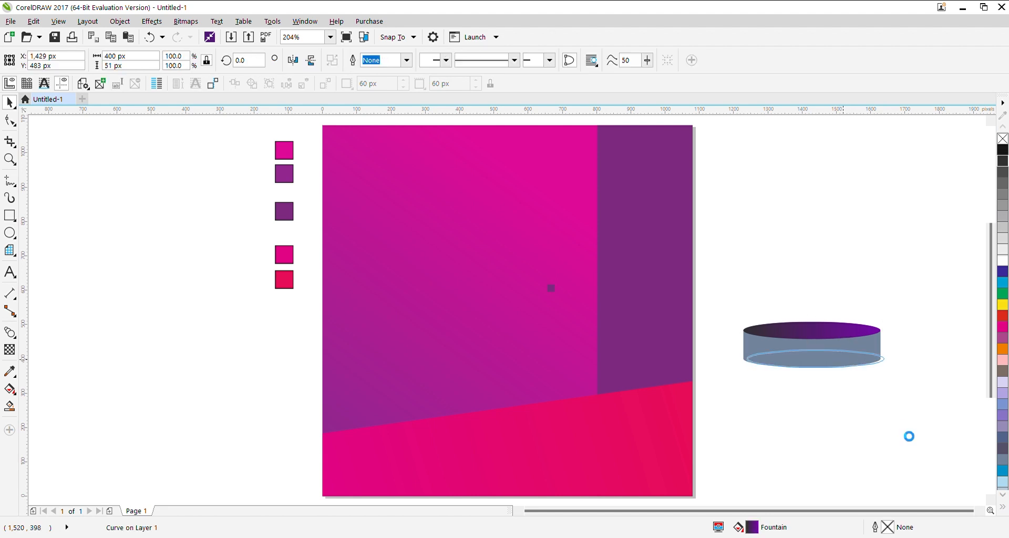
{"action": "left_click_drag", "start_coordinate": [903, 433], "coordinate": [863, 362]}
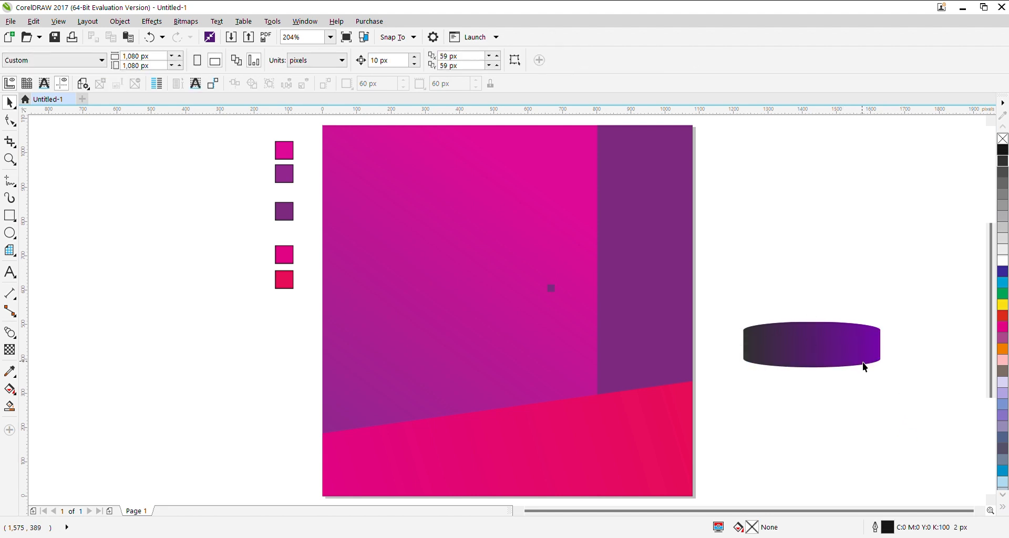
{"action": "double_click", "coordinate": [753, 526]}
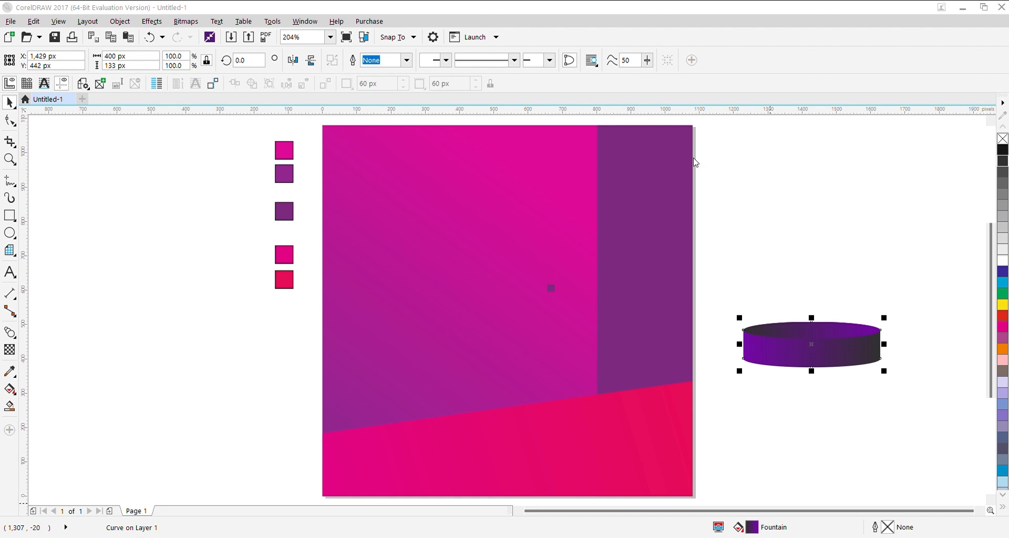
Step: Place the purple cylinder on the pink floor as two podiums, a flatter one at left and a 420 by 148 px one at right
{"action": "left_click", "coordinate": [883, 355]}
{"action": "left_click_drag", "start_coordinate": [886, 298], "coordinate": [750, 396]}
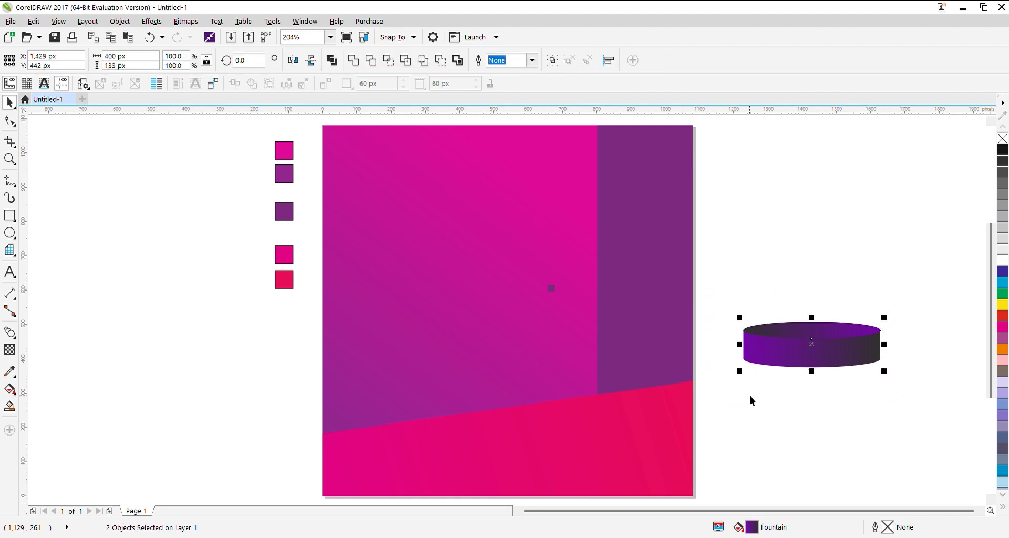
{"action": "left_click_drag", "start_coordinate": [868, 345], "coordinate": [507, 454]}
{"action": "left_click_drag", "start_coordinate": [437, 462], "coordinate": [604, 408]}
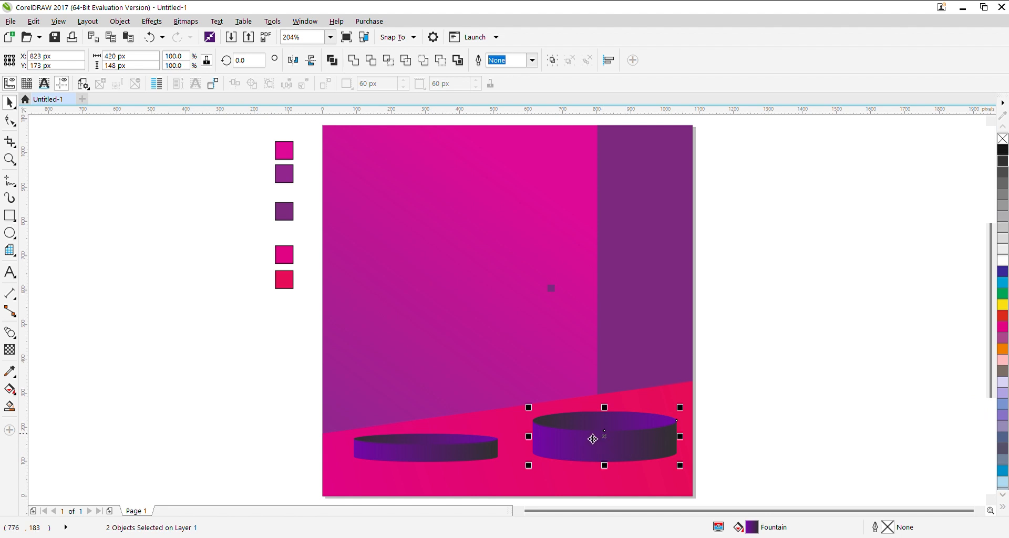
Step: Enlarge the two podiums slightly and raise them so they sit higher on the pink-red floor
{"action": "left_click_drag", "start_coordinate": [266, 395], "coordinate": [470, 437]}
{"action": "left_click_drag", "start_coordinate": [786, 395], "coordinate": [509, 482]}
{"action": "left_click_drag", "start_coordinate": [585, 442], "coordinate": [584, 427]}
{"action": "left_click_drag", "start_coordinate": [736, 345], "coordinate": [324, 479]}
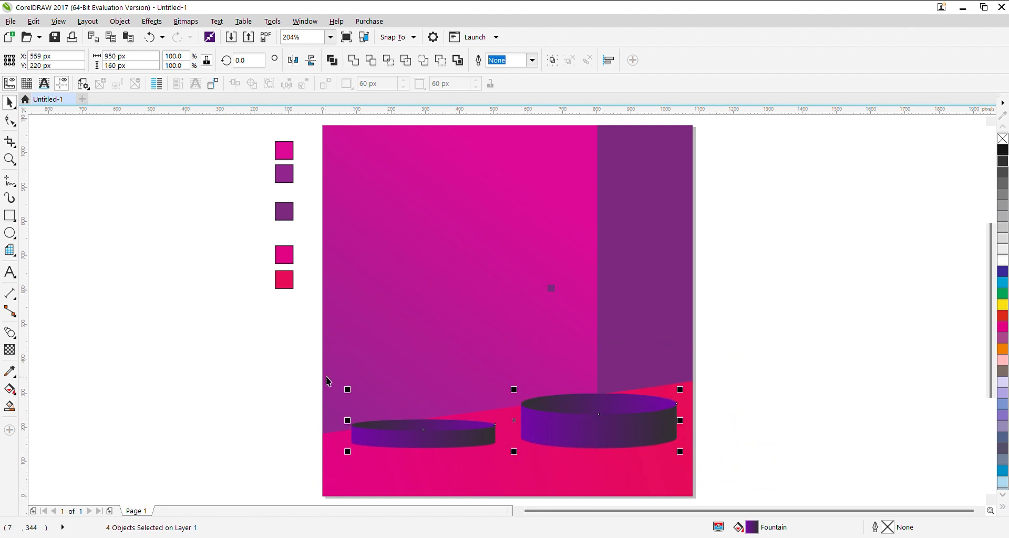
{"action": "left_click", "coordinate": [745, 393]}
{"action": "left_click_drag", "start_coordinate": [733, 369], "coordinate": [489, 480]}
{"action": "left_click_drag", "start_coordinate": [514, 420], "coordinate": [508, 420]}
{"action": "key", "text": "Escape"}
{"action": "left_click", "coordinate": [616, 398]}
{"action": "left_click", "coordinate": [705, 366]}
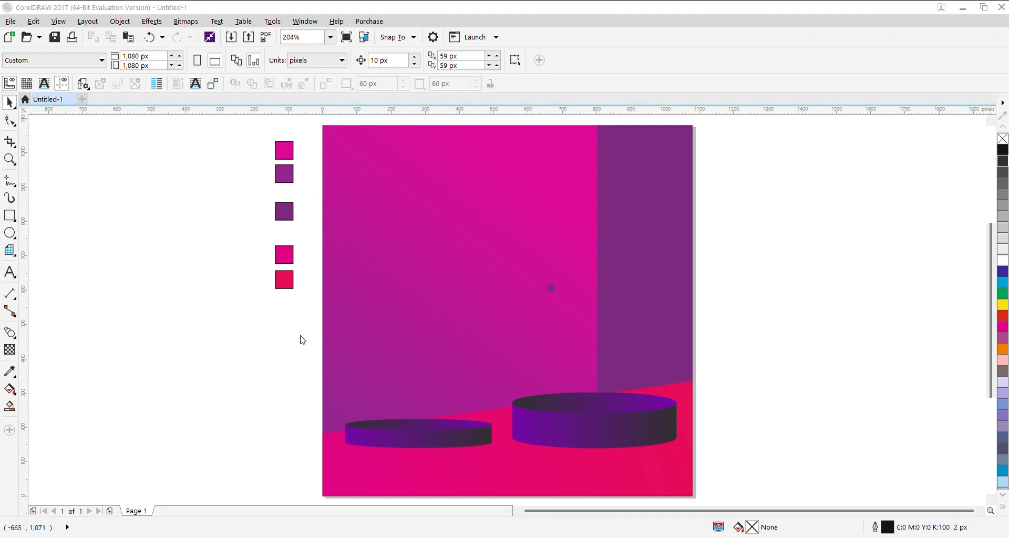
Step: Position the smartwatch picture above the left podium and the phone picture on the right podium
{"action": "left_click_drag", "start_coordinate": [357, 281], "coordinate": [454, 481]}
{"action": "left_click_drag", "start_coordinate": [408, 293], "coordinate": [479, 371]}
{"action": "left_click_drag", "start_coordinate": [676, 492], "coordinate": [708, 377]}
{"action": "left_click_drag", "start_coordinate": [656, 242], "coordinate": [615, 286]}
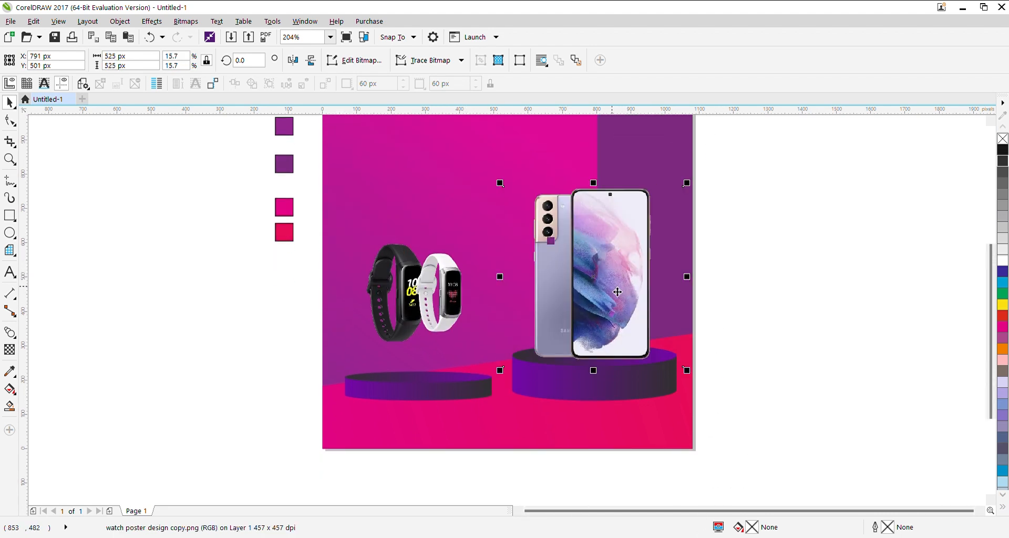
Step: Enlarge the phone picture to about 577 px square and stand it on the right podium
{"action": "left_click_drag", "start_coordinate": [501, 188], "coordinate": [488, 174]}
{"action": "left_click_drag", "start_coordinate": [618, 304], "coordinate": [618, 292]}
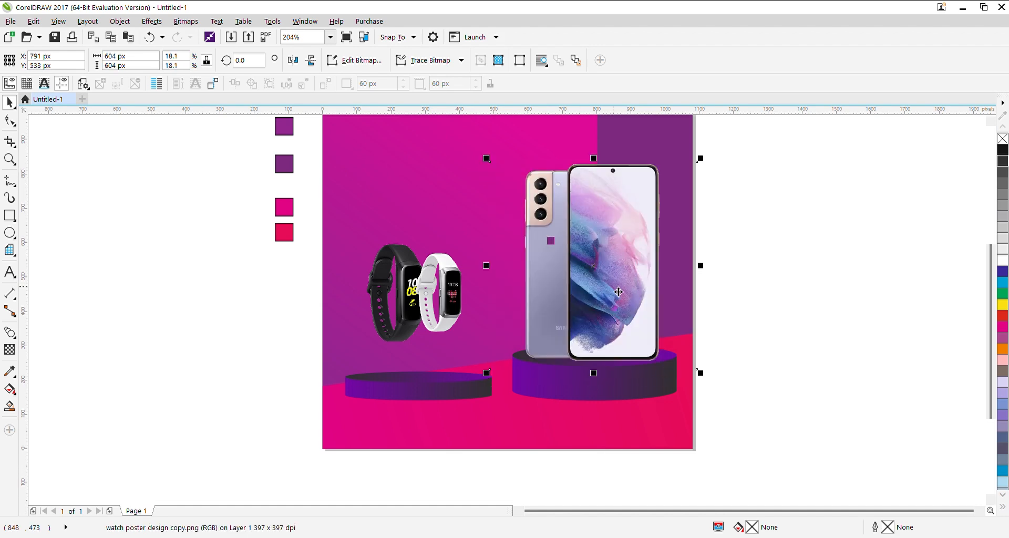
{"action": "mouse_move", "coordinate": [484, 159]}
{"action": "left_mouse_down"}
{"action": "mouse_move", "coordinate": [500, 162]}
{"action": "mouse_move", "coordinate": [491, 163]}
{"action": "left_mouse_up"}
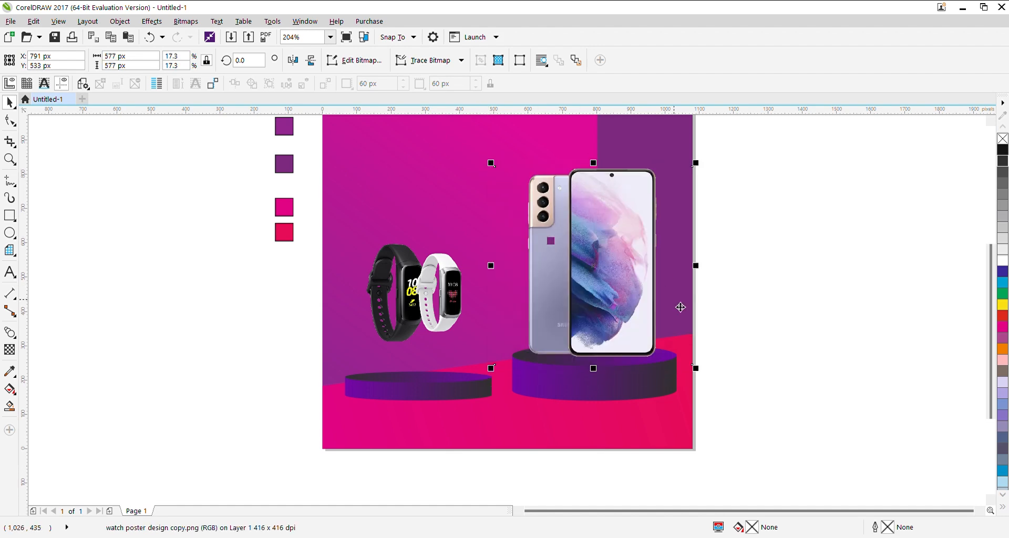
{"action": "left_click", "coordinate": [710, 279]}
Step: Enlarge the white smartwatch and arrange it and the black smartwatch side by side above the left podium
{"action": "scroll", "coordinate": [710, 280], "scroll_direction": "up", "scroll_amount": 1}
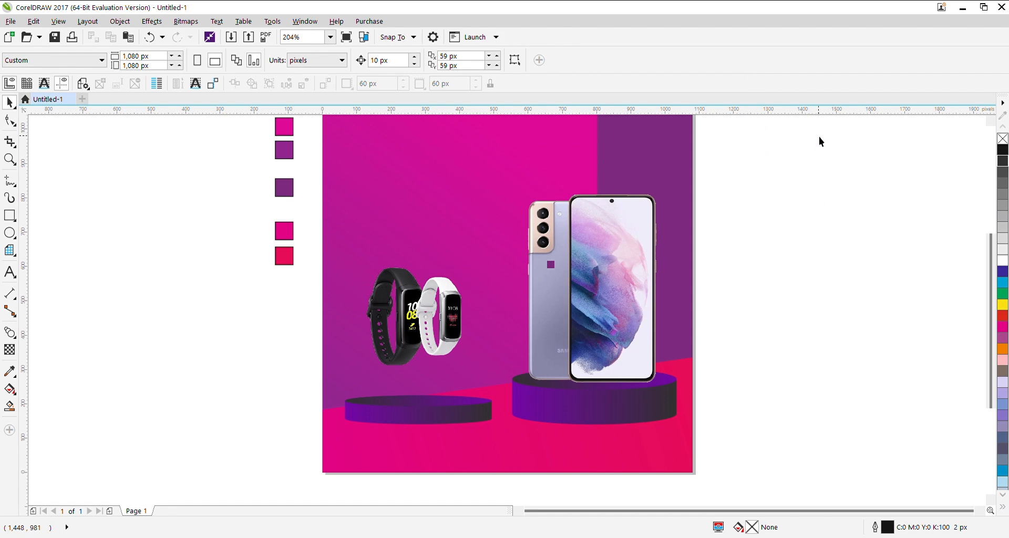
{"action": "left_click", "coordinate": [422, 309]}
{"action": "left_click_drag", "start_coordinate": [475, 367], "coordinate": [480, 374]}
{"action": "left_click_drag", "start_coordinate": [457, 332], "coordinate": [425, 332]}
{"action": "left_click_drag", "start_coordinate": [446, 374], "coordinate": [456, 385]}
{"action": "left_click_drag", "start_coordinate": [426, 336], "coordinate": [462, 338]}
{"action": "left_click_drag", "start_coordinate": [402, 321], "coordinate": [512, 327]}
{"action": "left_click_drag", "start_coordinate": [462, 304], "coordinate": [418, 307]}
{"action": "left_click", "coordinate": [512, 318]}
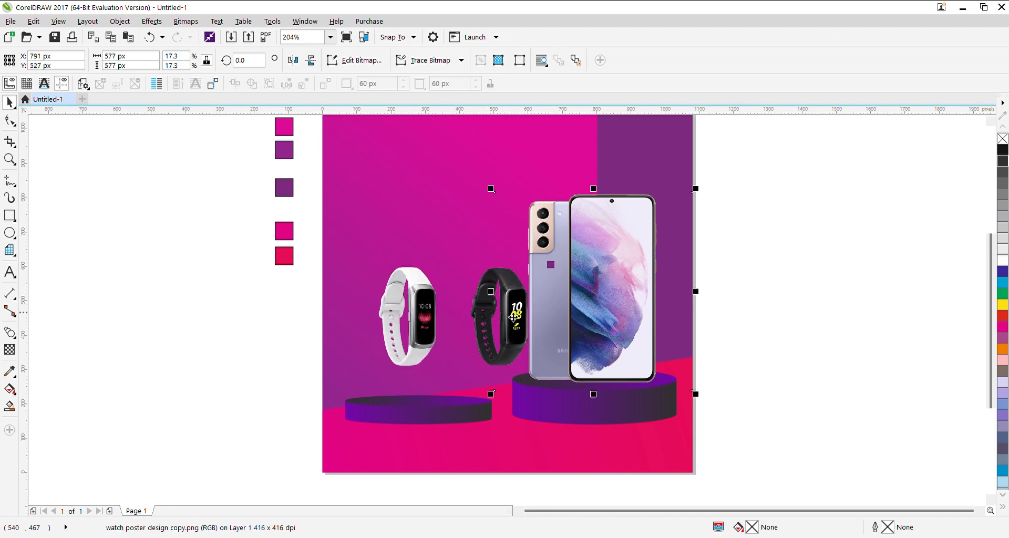
{"action": "left_click_drag", "start_coordinate": [479, 305], "coordinate": [442, 303]}
Step: Scale both smartwatches down together and set them on the left podium
{"action": "left_click", "coordinate": [404, 296], "text": "shift"}
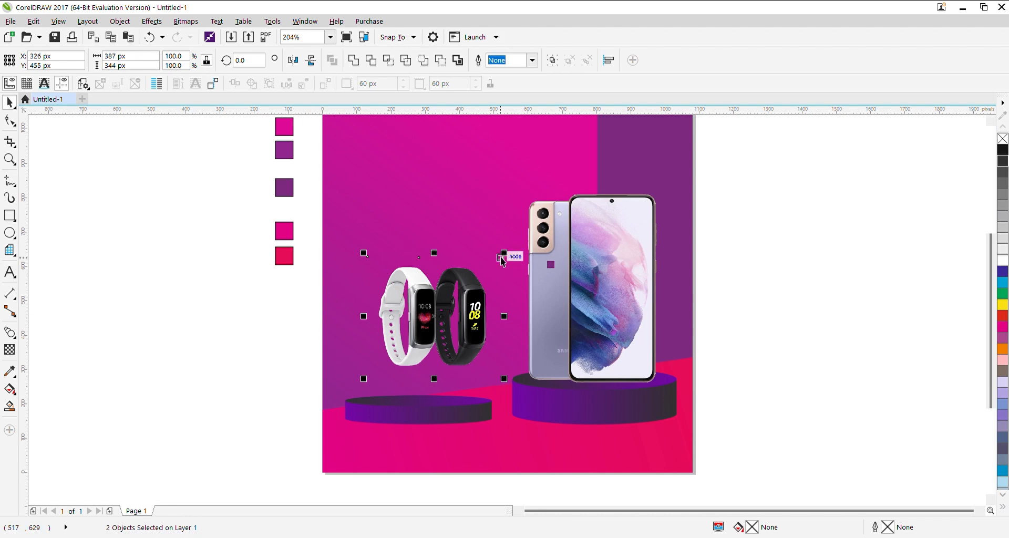
{"action": "left_click_drag", "start_coordinate": [500, 255], "coordinate": [492, 265]}
{"action": "left_click_drag", "start_coordinate": [469, 310], "coordinate": [455, 353]}
Step: Nudge the white watch slightly left and the black watch slightly right to space them on the podium
{"action": "left_click", "coordinate": [291, 344]}
{"action": "left_click", "coordinate": [394, 353]}
{"action": "key", "text": "Left"}
{"action": "key", "text": "Left"}
{"action": "left_click", "coordinate": [462, 364]}
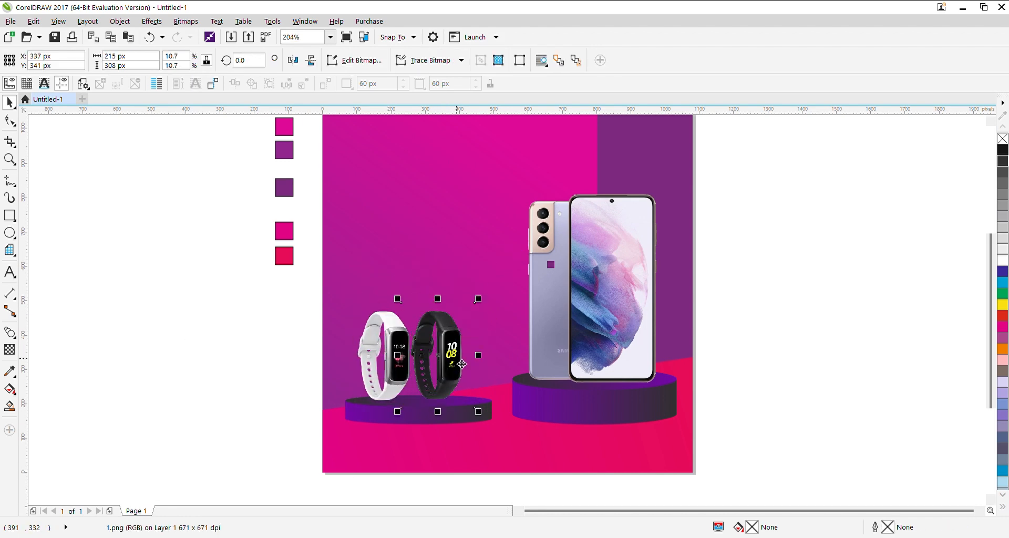
{"action": "key", "text": "Right"}
{"action": "left_click", "coordinate": [195, 312]}
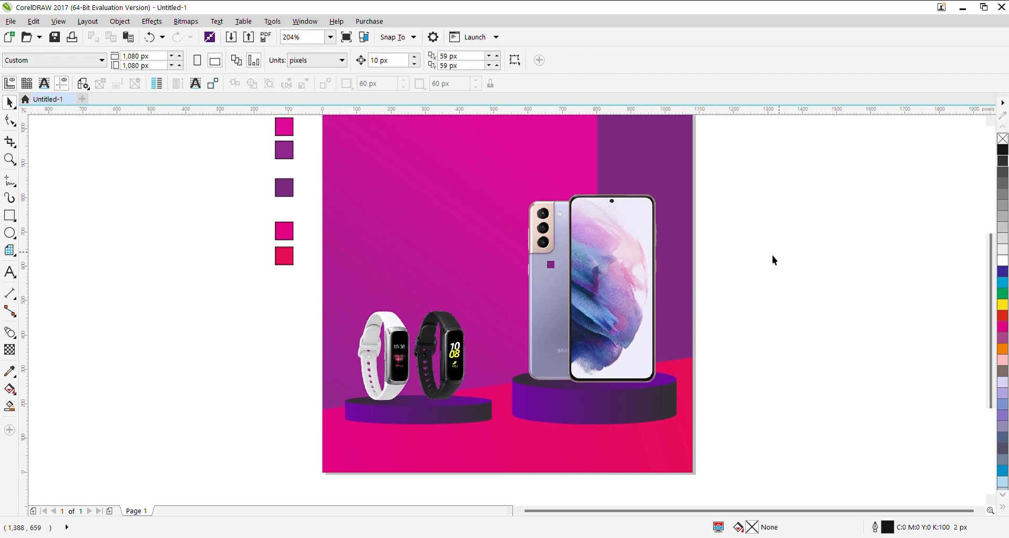
Step: Draw a circle about 239 px wide left of the page, filled black C:0 M:0 Y:0 K:100 without an outline
{"action": "left_click", "coordinate": [9, 232]}
{"action": "left_click_drag", "start_coordinate": [184, 338], "coordinate": [228, 380]}
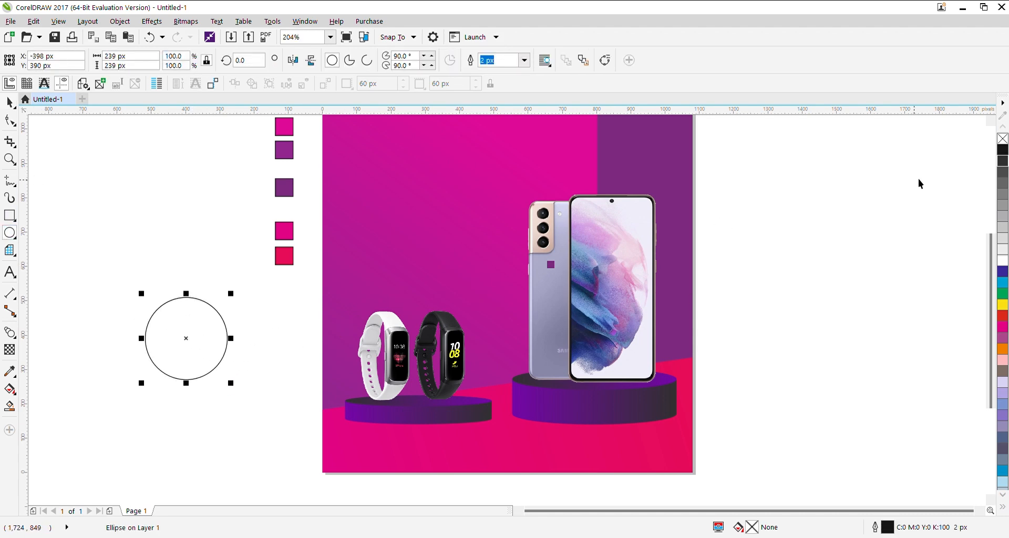
{"action": "left_click", "coordinate": [1002, 152]}
{"action": "right_click", "coordinate": [1002, 138]}
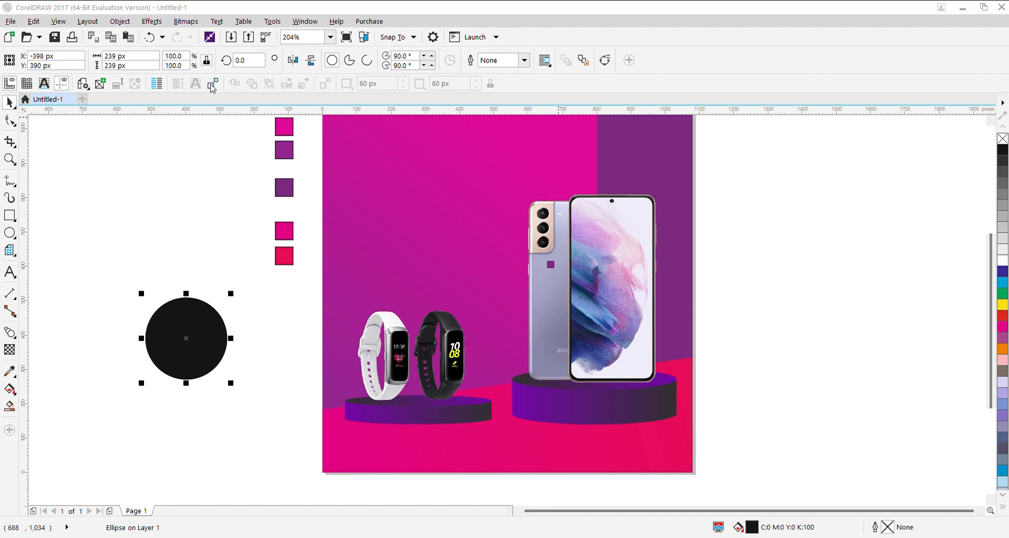
Step: Convert the black circle to a 300 dpi CMYK bitmap and blur its edges
{"action": "left_click", "coordinate": [185, 20]}
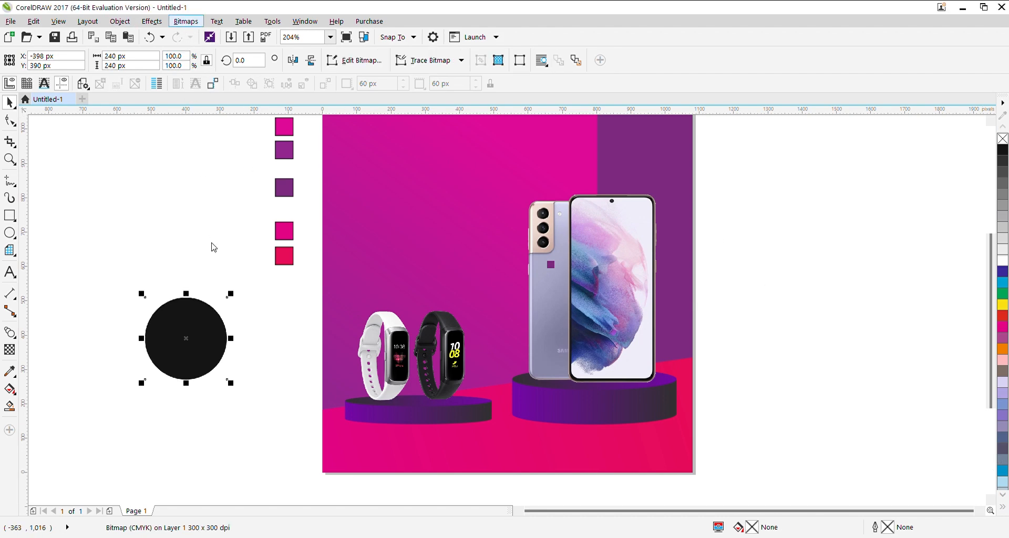
{"action": "left_click", "coordinate": [370, 309]}
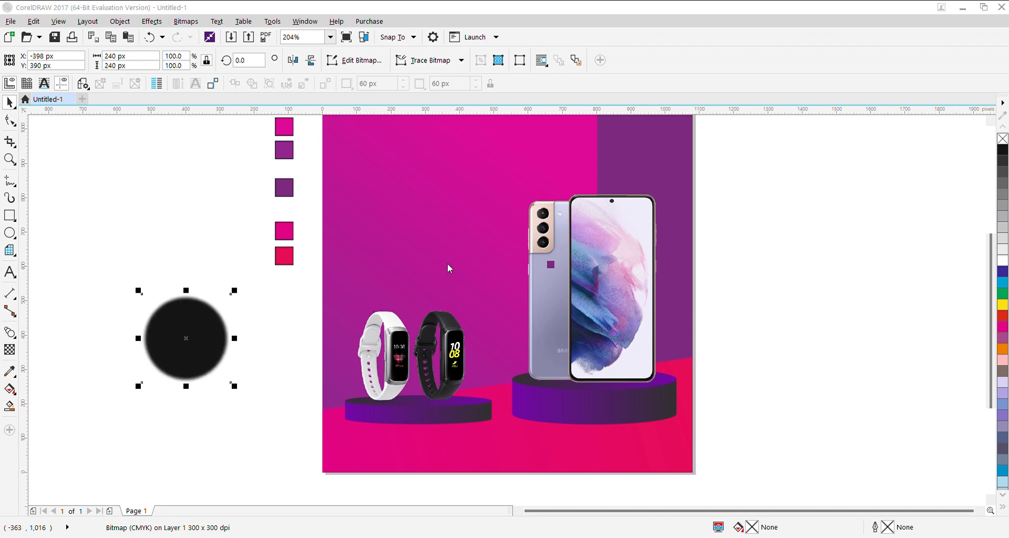
Step: Flatten the blurred circle into a thin shadow and place it beneath the smartwatches on the left podium
{"action": "left_click_drag", "start_coordinate": [186, 246], "coordinate": [226, 421]}
{"action": "left_click_drag", "start_coordinate": [286, 429], "coordinate": [502, 407]}
{"action": "scroll", "coordinate": [395, 410], "scroll_direction": "up", "scroll_amount": 2}
{"action": "scroll", "coordinate": [284, 345], "scroll_direction": "down", "scroll_amount": 1}
{"action": "left_click", "coordinate": [209, 364]}
Step: Place a copy of the flat shadow on the right podium and fit it beneath the phones
{"action": "left_click_drag", "start_coordinate": [397, 374], "coordinate": [630, 351]}
{"action": "left_click_drag", "start_coordinate": [490, 351], "coordinate": [465, 351]}
{"action": "left_click_drag", "start_coordinate": [547, 343], "coordinate": [547, 335]}
{"action": "left_click_drag", "start_coordinate": [558, 277], "coordinate": [556, 261]}
{"action": "left_click", "coordinate": [568, 352]}
{"action": "left_click_drag", "start_coordinate": [567, 351], "coordinate": [553, 349]}
{"action": "left_click_drag", "start_coordinate": [562, 288], "coordinate": [562, 296]}
{"action": "left_click", "coordinate": [745, 315]}
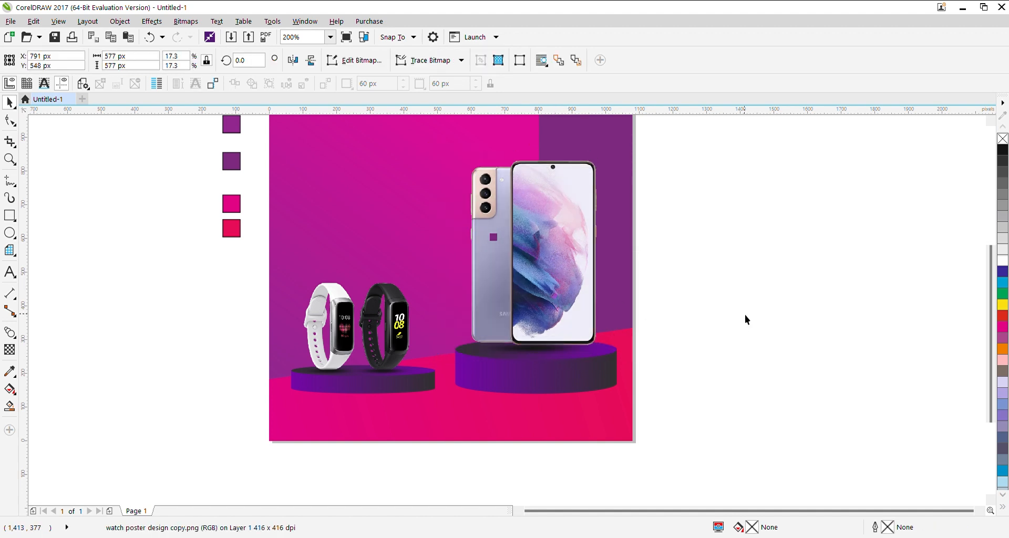
Step: Lower the phone picture slightly so the phones rest on their shadow on the right podium
{"action": "left_click", "coordinate": [546, 353]}
{"action": "left_click", "coordinate": [676, 342]}
{"action": "left_click_drag", "start_coordinate": [528, 272], "coordinate": [537, 278]}
{"action": "left_click", "coordinate": [709, 372]}
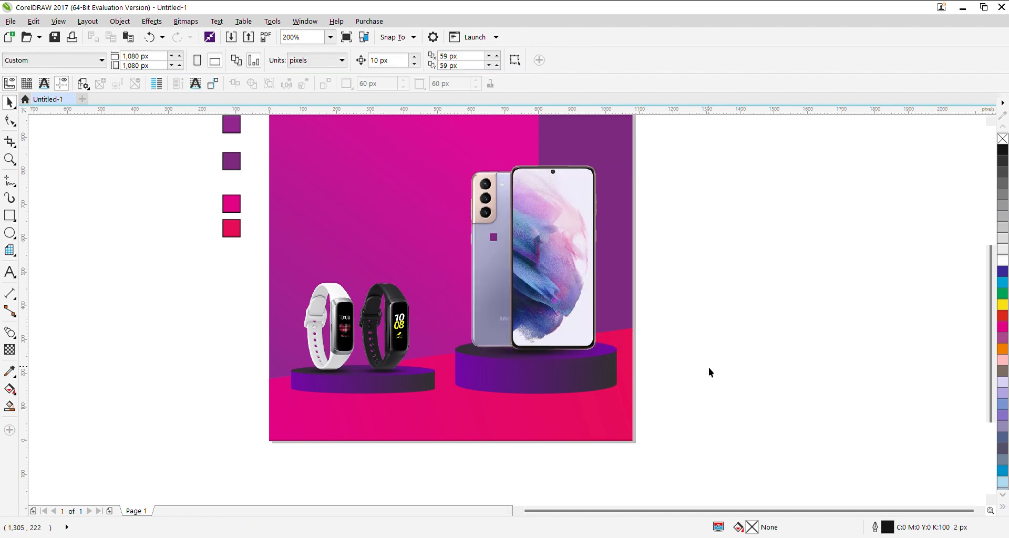
{"action": "scroll", "coordinate": [710, 372], "scroll_direction": "down", "scroll_amount": 1}
{"action": "left_click_drag", "start_coordinate": [708, 190], "coordinate": [440, 463]}
{"action": "key", "text": "shift+F2"}
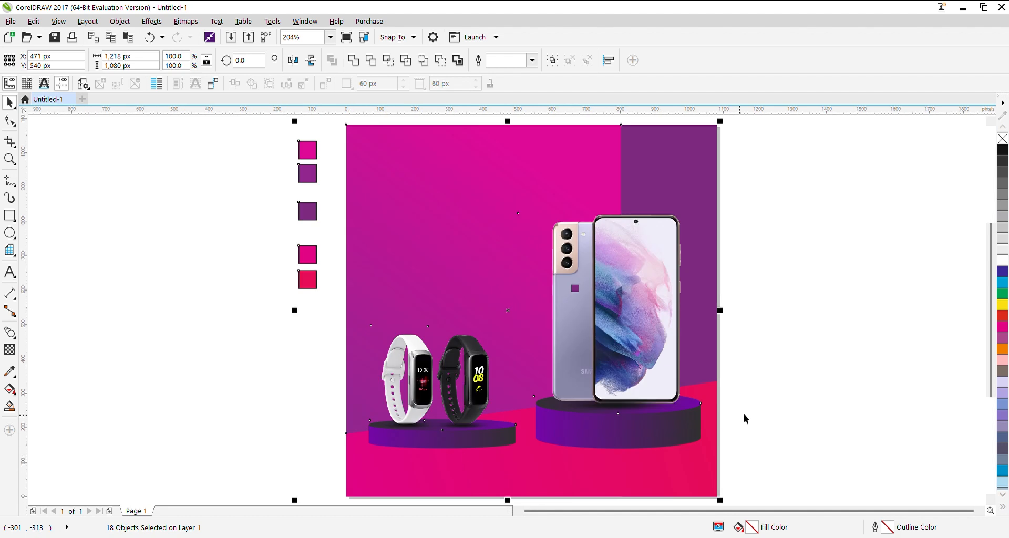
{"action": "left_click", "coordinate": [728, 353]}
Step: Add the two-line text "FLASH SALE" left of the page in 24 pt Swis721 BlkCn BT
{"action": "left_click", "coordinate": [10, 273]}
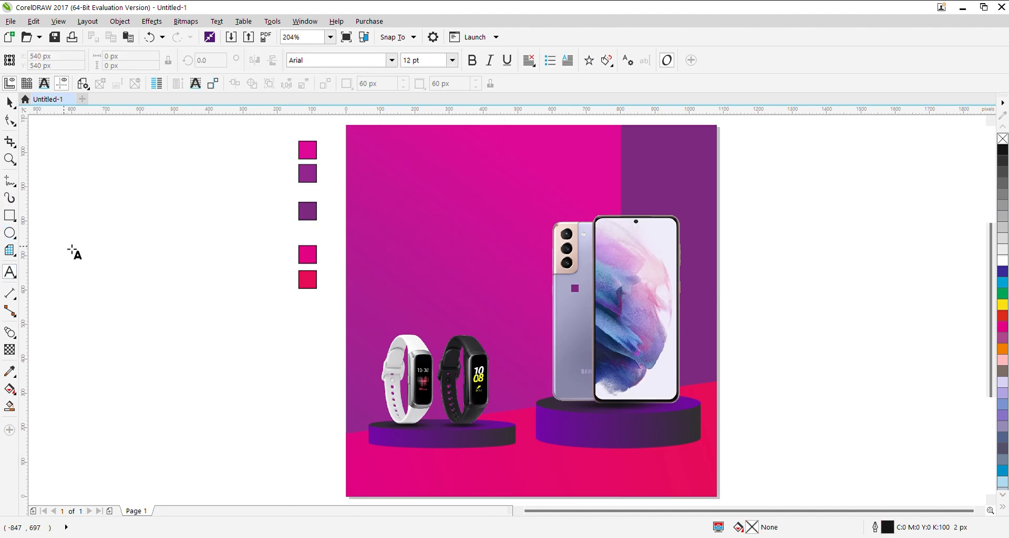
{"action": "left_click", "coordinate": [68, 187]}
{"action": "key", "text": "BackSpace"}
{"action": "key", "text": "BackSpace"}
{"action": "type", "text": "DW"}
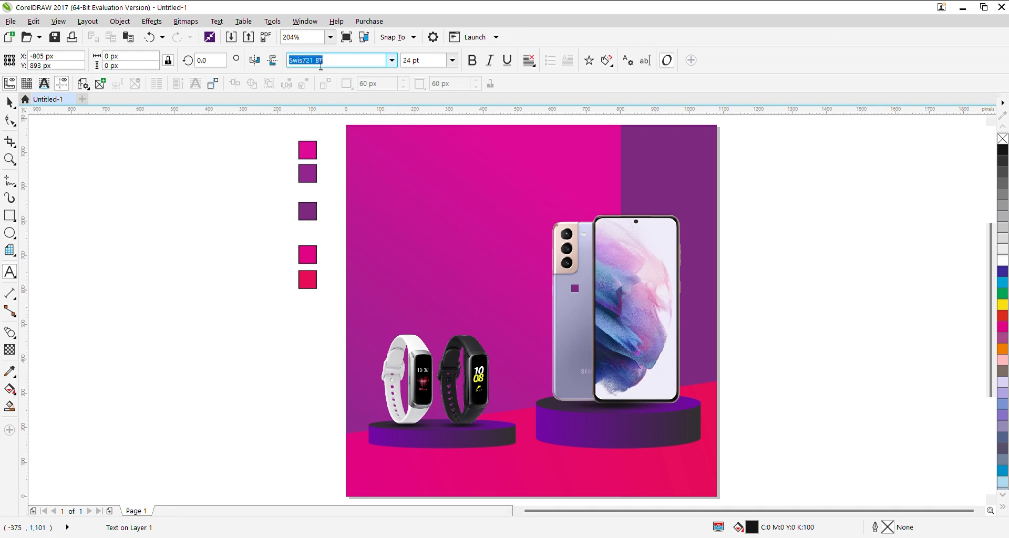
{"action": "left_click", "coordinate": [316, 144]}
{"action": "type", "text": "FLA"}
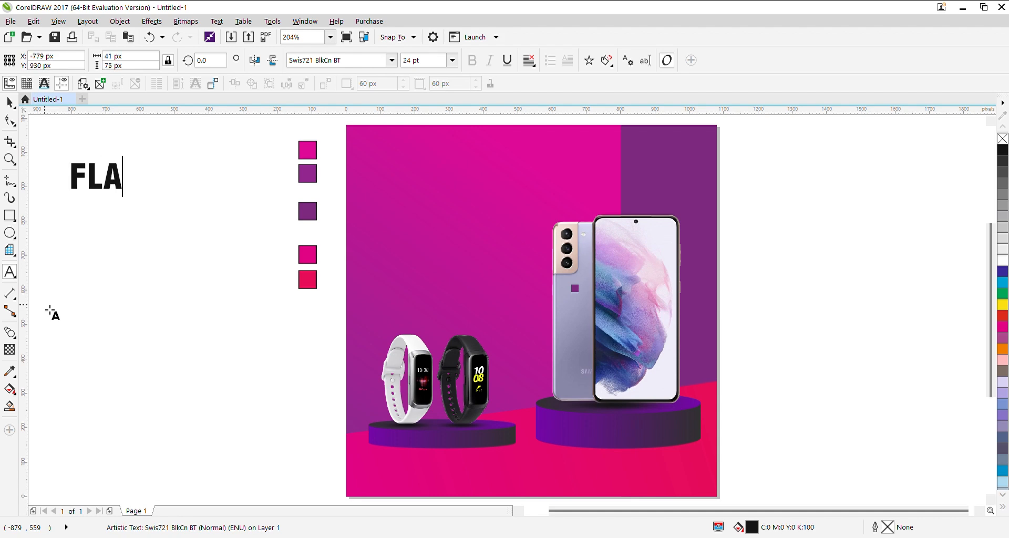
{"action": "type", "text": "SH"}
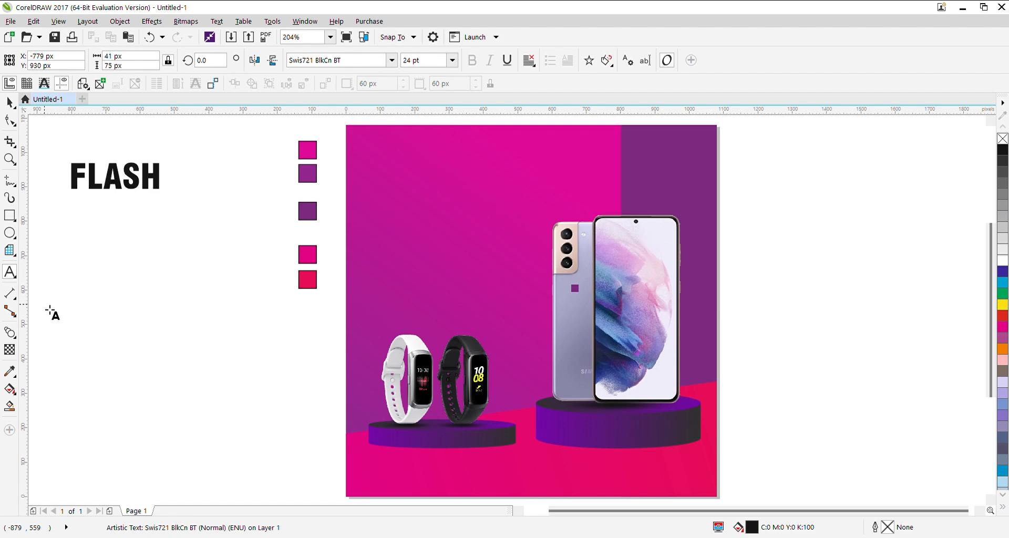
{"action": "key", "text": "Return"}
{"action": "type", "text": "SALE"}
{"action": "key", "text": "ctrl+space"}
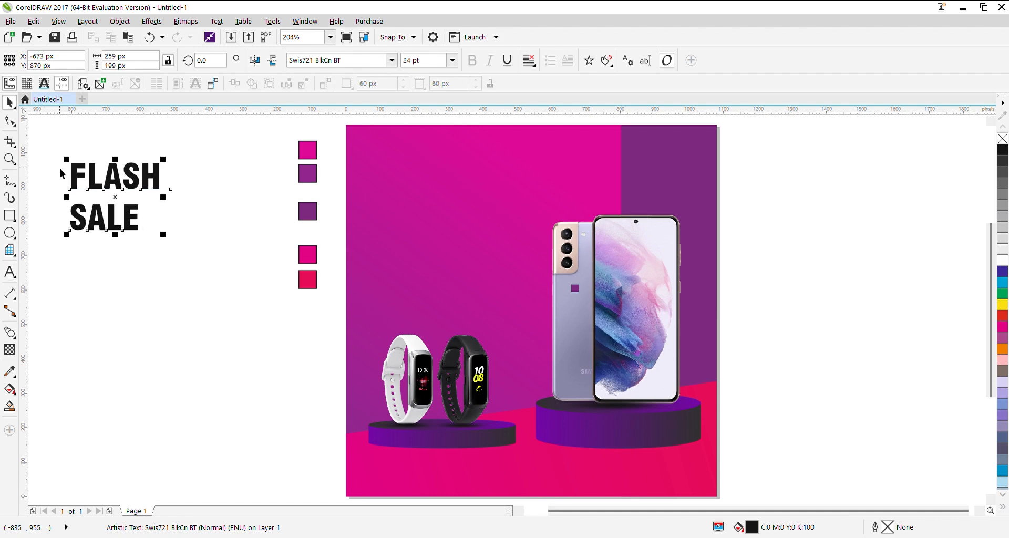
{"action": "left_click", "coordinate": [9, 121]}
{"action": "left_click_drag", "start_coordinate": [68, 239], "coordinate": [68, 234]}
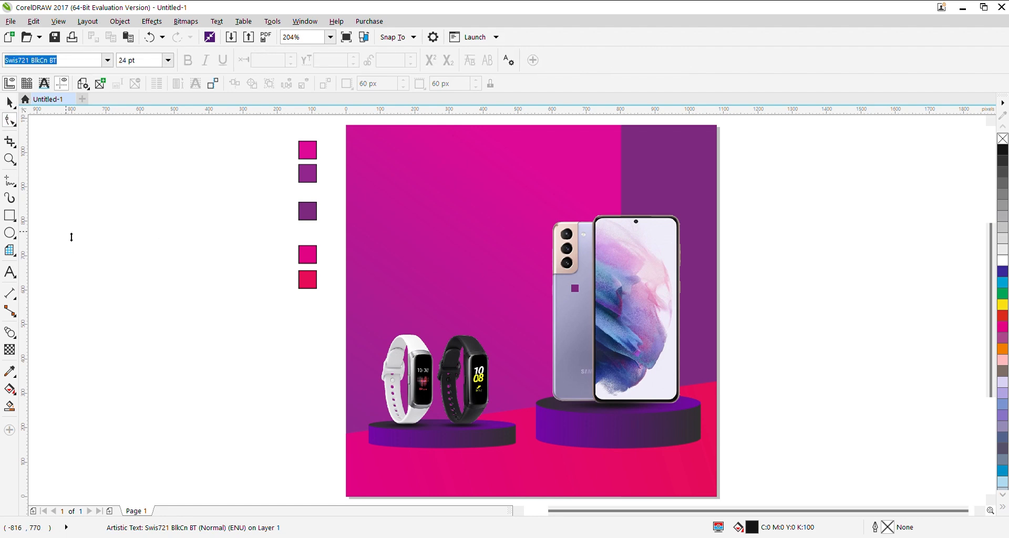
{"action": "key", "text": "space"}
Step: Skew the FLASH SALE text horizontally so it slants to the right, about 283 px wide
{"action": "left_click", "coordinate": [132, 220]}
{"action": "left_click_drag", "start_coordinate": [115, 158], "coordinate": [130, 164]}
{"action": "left_click", "coordinate": [194, 146]}
{"action": "left_click", "coordinate": [160, 181]}
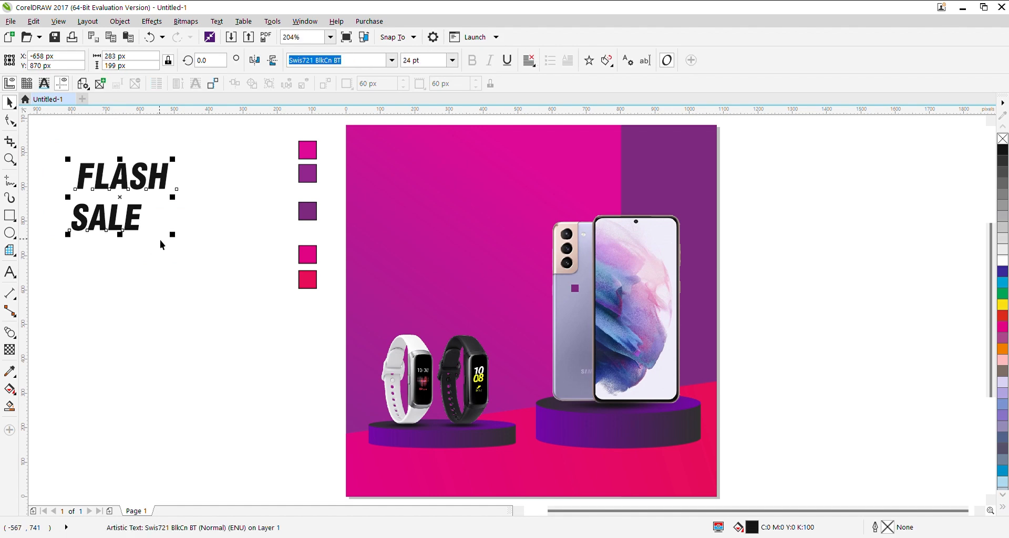
Step: Tighten the line spacing of the FLASH SALE text and move it closer to the colour swatches
{"action": "left_click", "coordinate": [10, 119]}
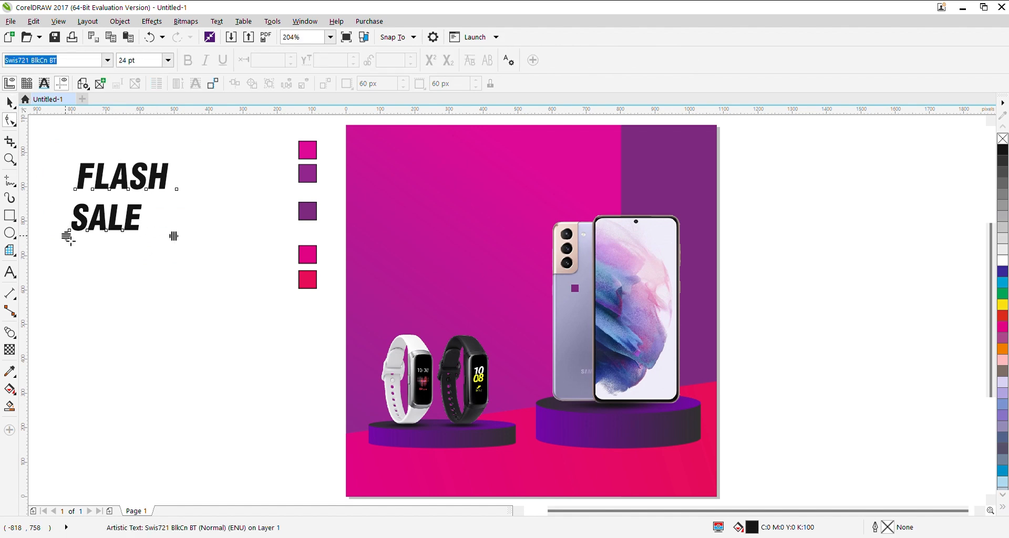
{"action": "key", "text": "space"}
{"action": "left_click_drag", "start_coordinate": [160, 200], "coordinate": [236, 193]}
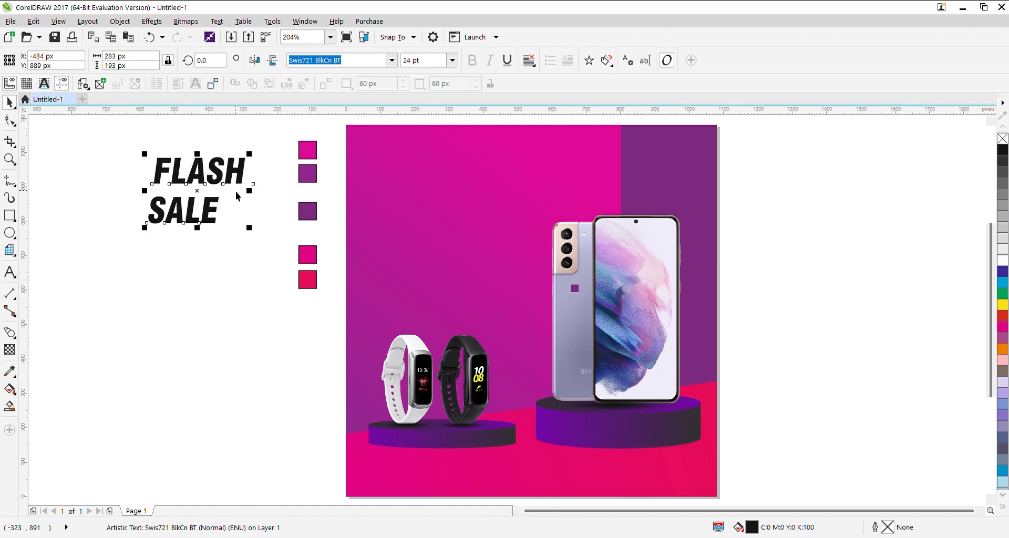
Step: Duplicate the FLASH SALE text slightly down and right, and colour the copy with the dark purple swatch, #7C297E
{"action": "scroll", "coordinate": [201, 180], "scroll_direction": "up", "scroll_amount": 2}
{"action": "left_click_drag", "start_coordinate": [297, 202], "coordinate": [302, 208]}
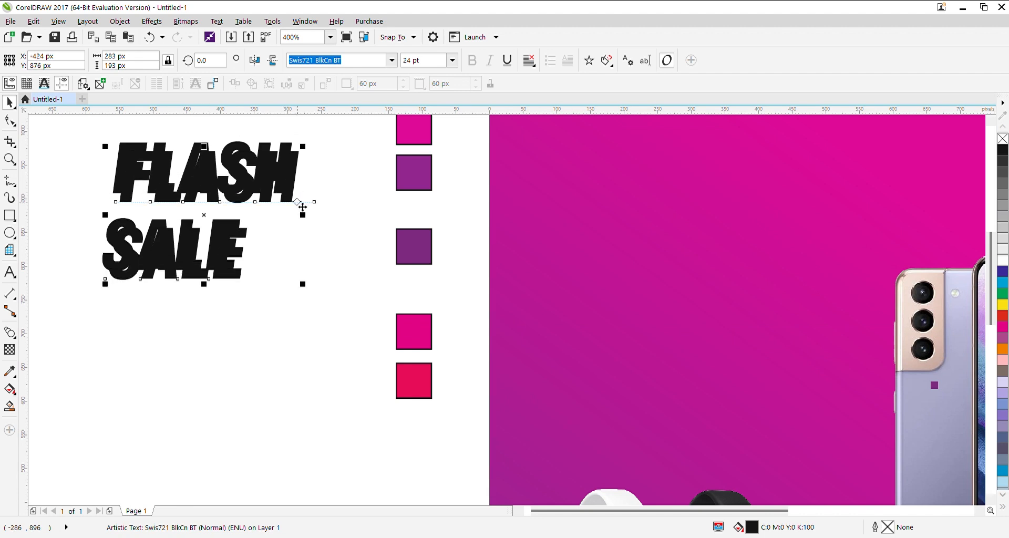
{"action": "left_click", "coordinate": [9, 371]}
{"action": "left_click", "coordinate": [420, 257]}
{"action": "left_click", "coordinate": [243, 274]}
{"action": "key", "text": "space"}
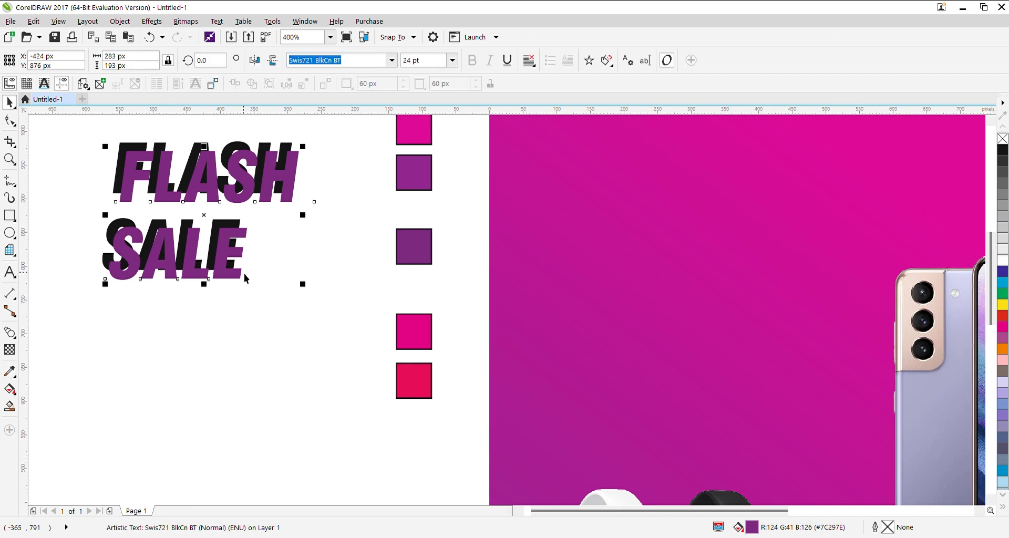
Step: Send the purple copy behind the black FLASH SALE text and fill the front text white
{"action": "key", "text": "ctrl+Page_Down"}
{"action": "key", "text": "Tab"}
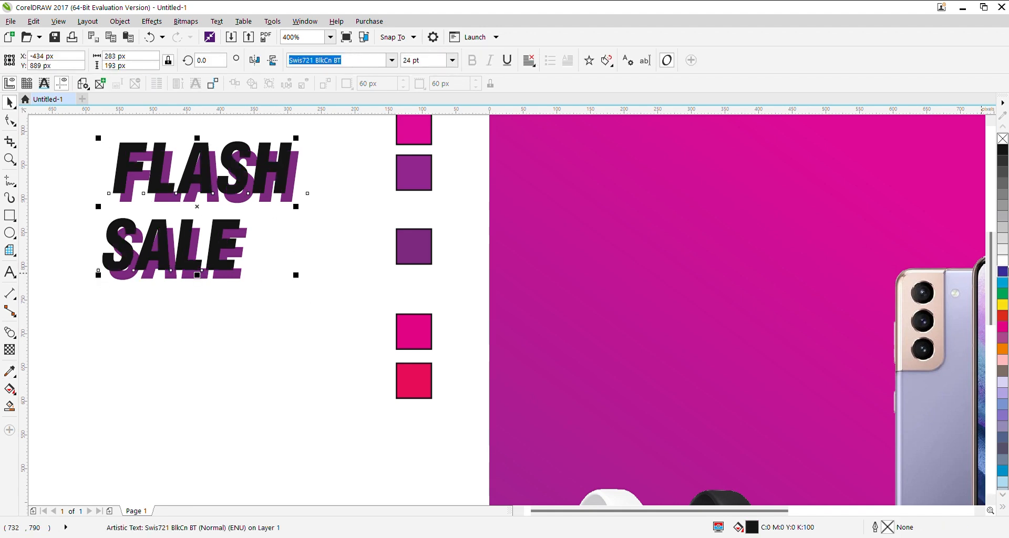
{"action": "left_click", "coordinate": [1004, 261]}
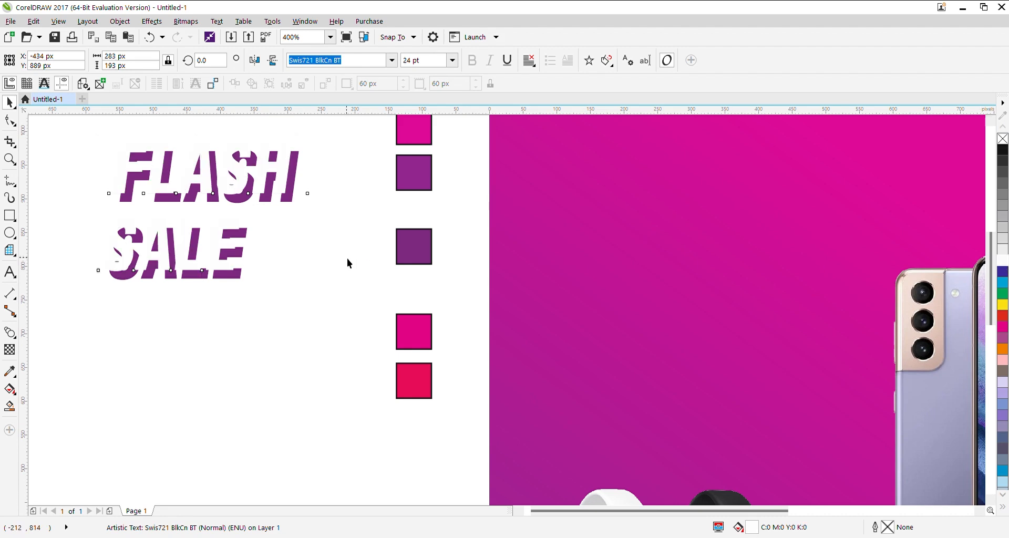
Step: Move the white text and its purple shadow copy together onto the upper-left area of the pink background
{"action": "left_click_drag", "start_coordinate": [295, 165], "coordinate": [93, 315]}
{"action": "left_click_drag", "start_coordinate": [179, 273], "coordinate": [562, 273]}
{"action": "left_click", "coordinate": [682, 223]}
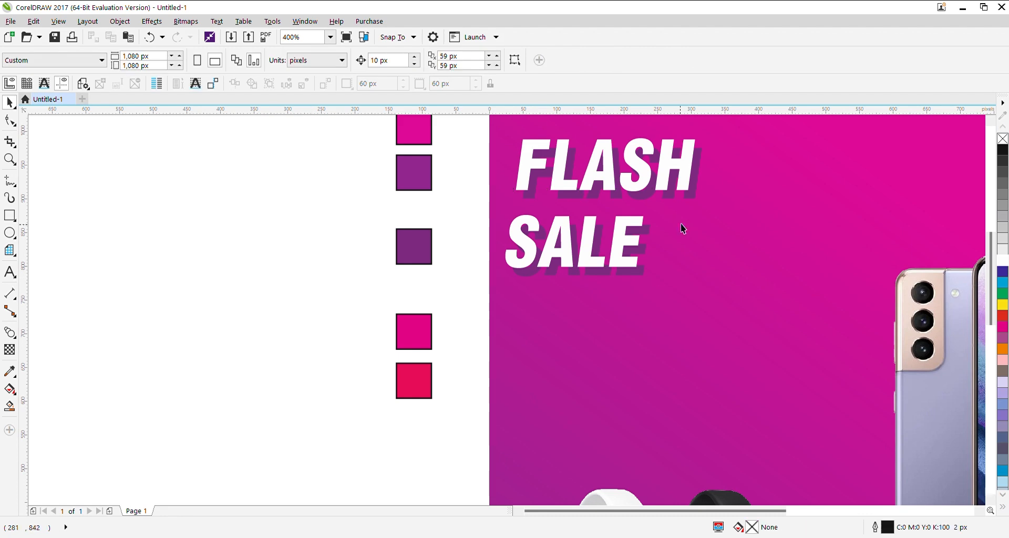
Step: Give the front FLASH SALE text a white hairline outline
{"action": "scroll", "coordinate": [679, 186], "scroll_direction": "up", "scroll_amount": 1}
{"action": "left_click", "coordinate": [693, 183]}
{"action": "scroll", "coordinate": [502, 267], "scroll_direction": "down", "scroll_amount": 1}
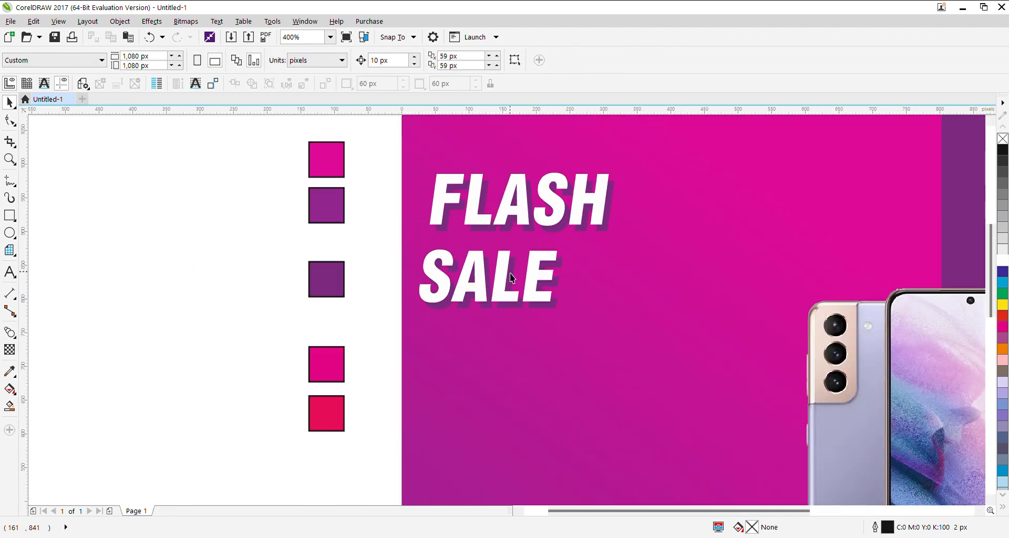
{"action": "scroll", "coordinate": [546, 281], "scroll_direction": "up", "scroll_amount": 1}
{"action": "right_click", "coordinate": [1003, 262]}
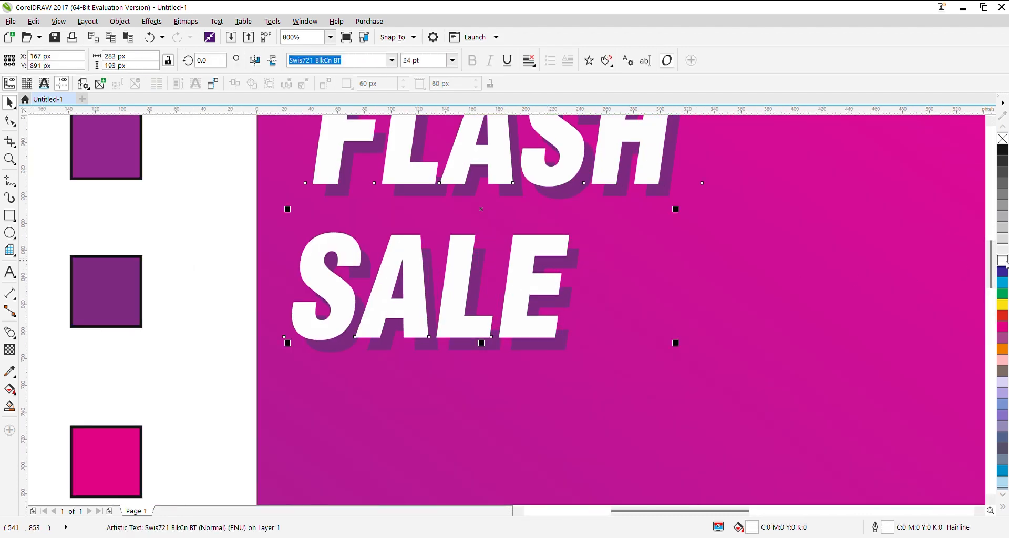
Step: Colour the outline of the FLASH SALE shadow copy with the dark purple swatch, #7C297E
{"action": "left_click", "coordinate": [550, 351]}
{"action": "right_click", "coordinate": [1003, 261]}
{"action": "scroll", "coordinate": [244, 302], "scroll_direction": "down", "scroll_amount": 1}
{"action": "left_click", "coordinate": [111, 353]}
{"action": "left_click", "coordinate": [9, 372]}
{"action": "left_click", "coordinate": [226, 308]}
{"action": "scroll", "coordinate": [457, 323], "scroll_direction": "up", "scroll_amount": 5}
{"action": "scroll", "coordinate": [400, 329], "scroll_direction": "down", "scroll_amount": 3}
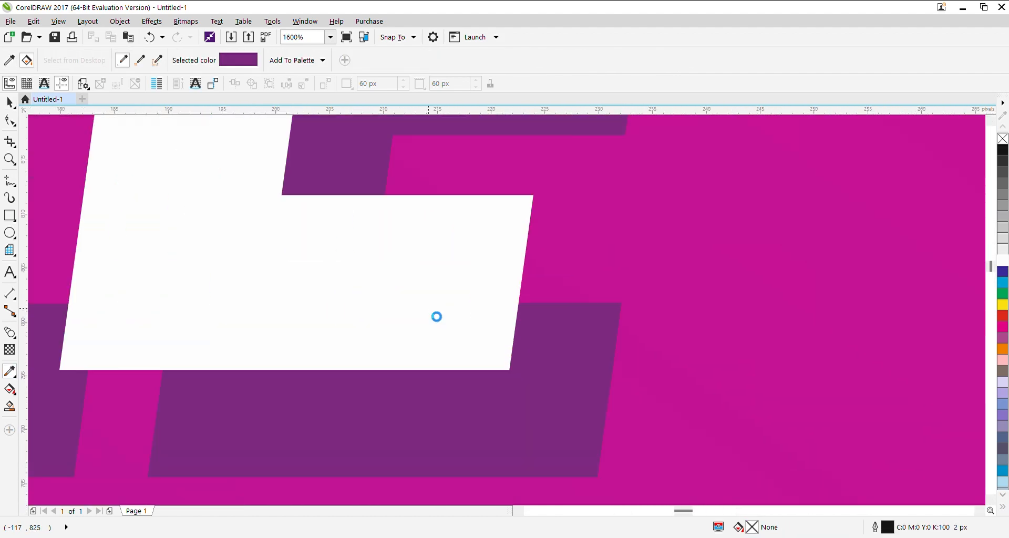
{"action": "scroll", "coordinate": [455, 376], "scroll_direction": "down", "scroll_amount": 4}
{"action": "key", "text": "space"}
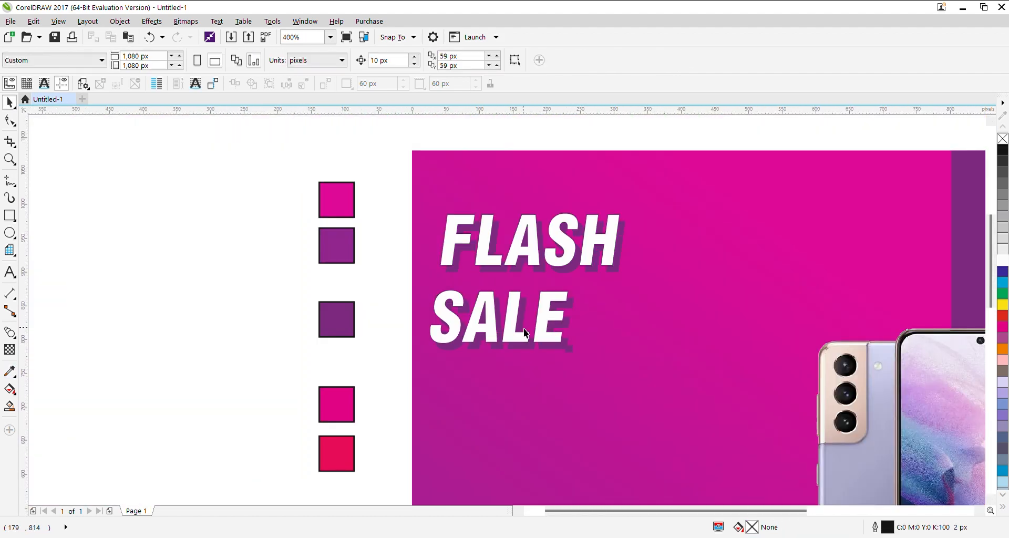
Step: Blend the white FLASH SALE text into its purple copy with 20 steps to form a solid extruded shadow
{"action": "left_click", "coordinate": [12, 335]}
{"action": "scroll", "coordinate": [541, 342], "scroll_direction": "up", "scroll_amount": 2}
{"action": "left_click_drag", "start_coordinate": [578, 336], "coordinate": [604, 367]}
{"action": "scroll", "coordinate": [604, 367], "scroll_direction": "down", "scroll_amount": 1}
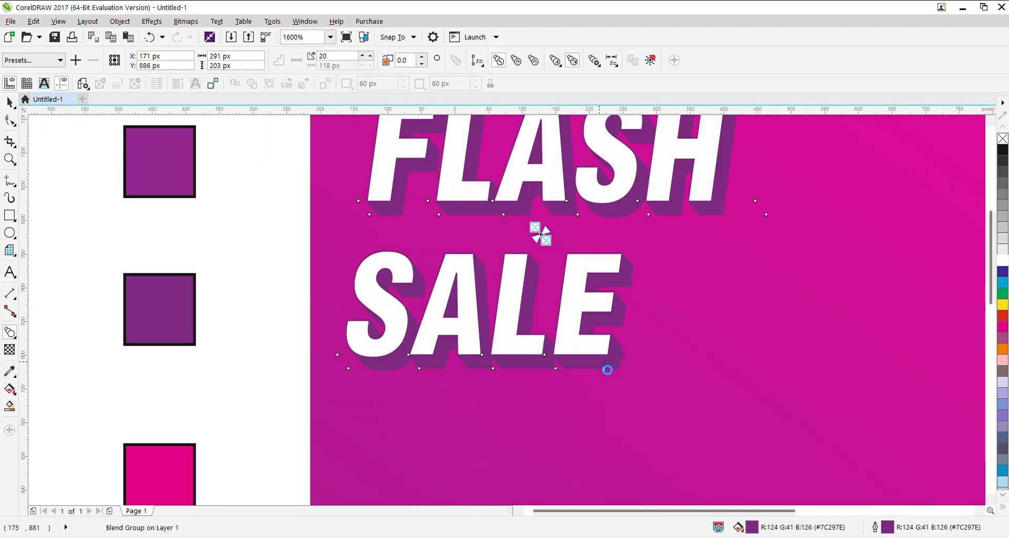
{"action": "scroll", "coordinate": [607, 370], "scroll_direction": "down", "scroll_amount": 2}
{"action": "key", "text": "space"}
Step: Move the whole blended FLASH SALE title about 142 px to the right on the pink background
{"action": "left_click_drag", "start_coordinate": [432, 213], "coordinate": [730, 410]}
{"action": "left_click_drag", "start_coordinate": [646, 285], "coordinate": [742, 285]}
{"action": "scroll", "coordinate": [639, 285], "scroll_direction": "down", "scroll_amount": 1}
{"action": "scroll", "coordinate": [683, 295], "scroll_direction": "up", "scroll_amount": 1}
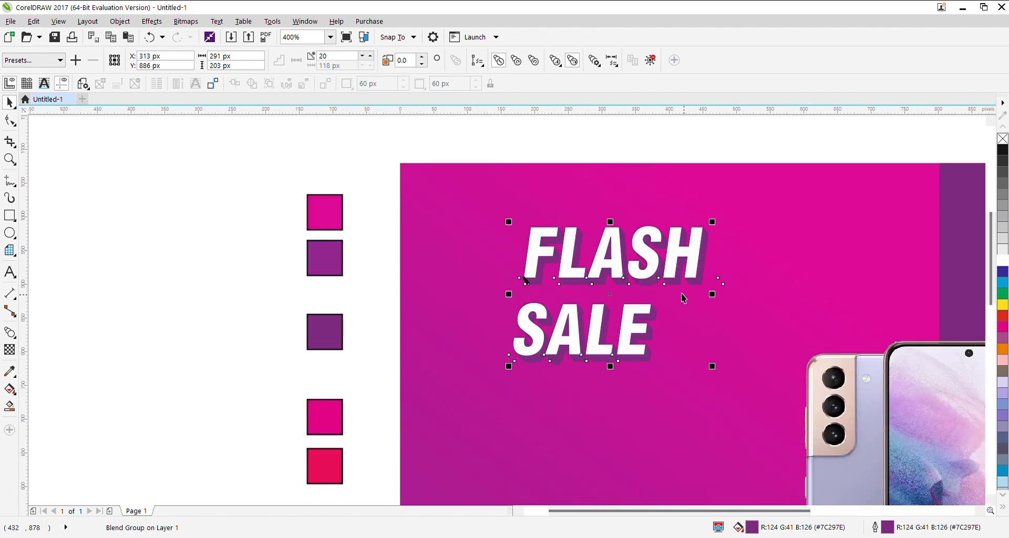
{"action": "scroll", "coordinate": [681, 298], "scroll_direction": "down", "scroll_amount": 1}
{"action": "left_click", "coordinate": [595, 184]}
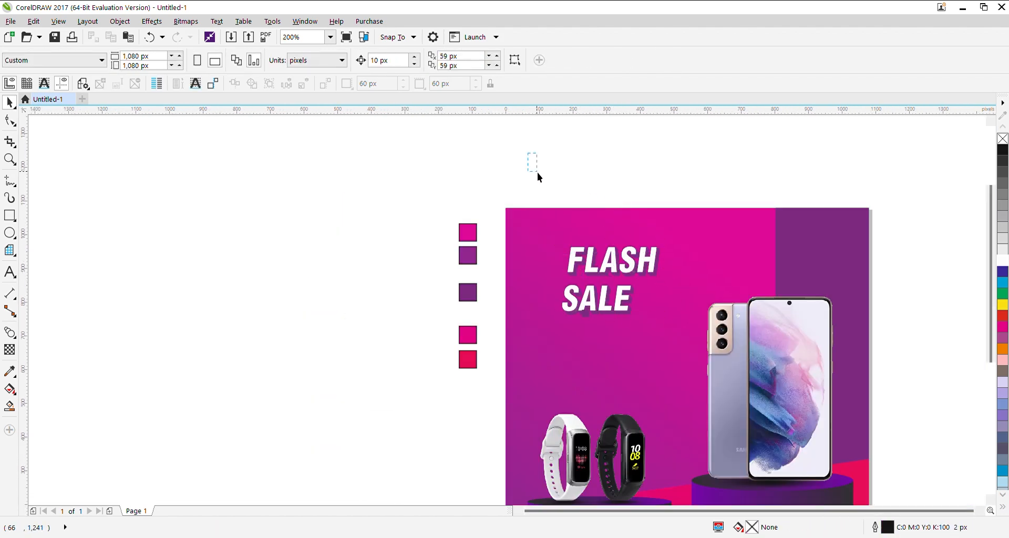
Step: Enlarge the blended FLASH SALE title proportionally to about 321 by 223 px
{"action": "left_click_drag", "start_coordinate": [529, 155], "coordinate": [704, 369]}
{"action": "left_click_drag", "start_coordinate": [556, 320], "coordinate": [547, 339]}
{"action": "left_click", "coordinate": [628, 165]}
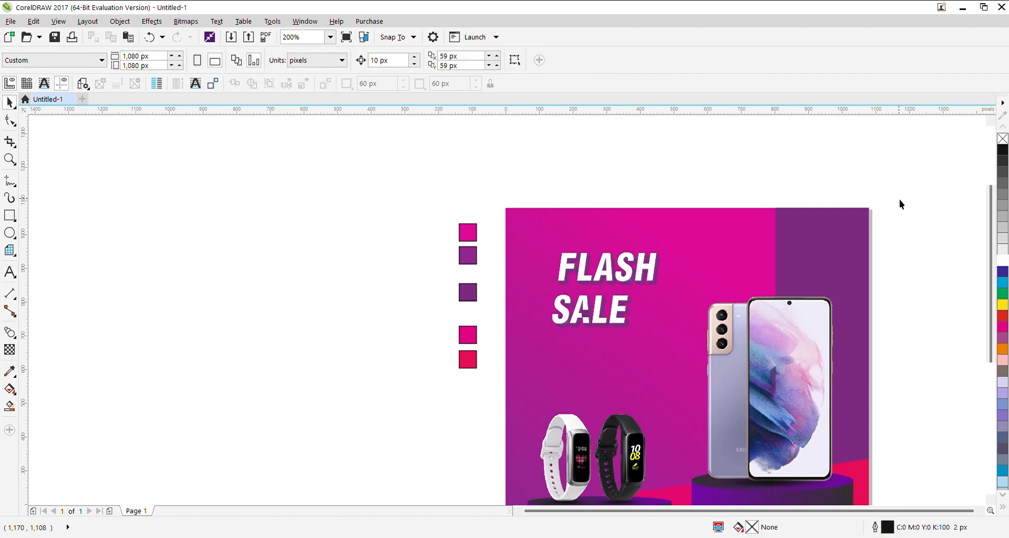
Step: Try nudging the FLASH SALE title to the right and bring it back to the left
{"action": "key", "text": "ctrl+a"}
{"action": "key", "text": "shift+F2"}
{"action": "key", "text": "Escape"}
{"action": "left_click_drag", "start_coordinate": [333, 151], "coordinate": [524, 269]}
{"action": "key", "text": "Right"}
{"action": "key", "text": "Right"}
{"action": "key", "text": "Right"}
{"action": "key", "text": "Right"}
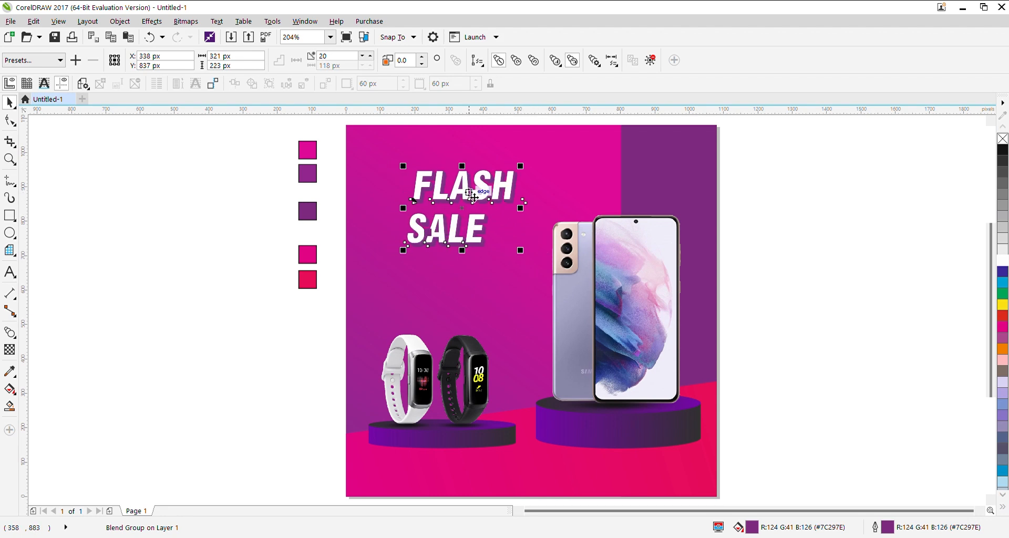
{"action": "key", "text": "Left"}
{"action": "key", "text": "Left"}
{"action": "key", "text": "Left"}
{"action": "key", "text": "Left"}
{"action": "key", "text": "Escape"}
Step: Add the artistic text THIS WEEK ONLY on the empty area beside the page
{"action": "left_click", "coordinate": [9, 271]}
{"action": "left_click", "coordinate": [96, 227]}
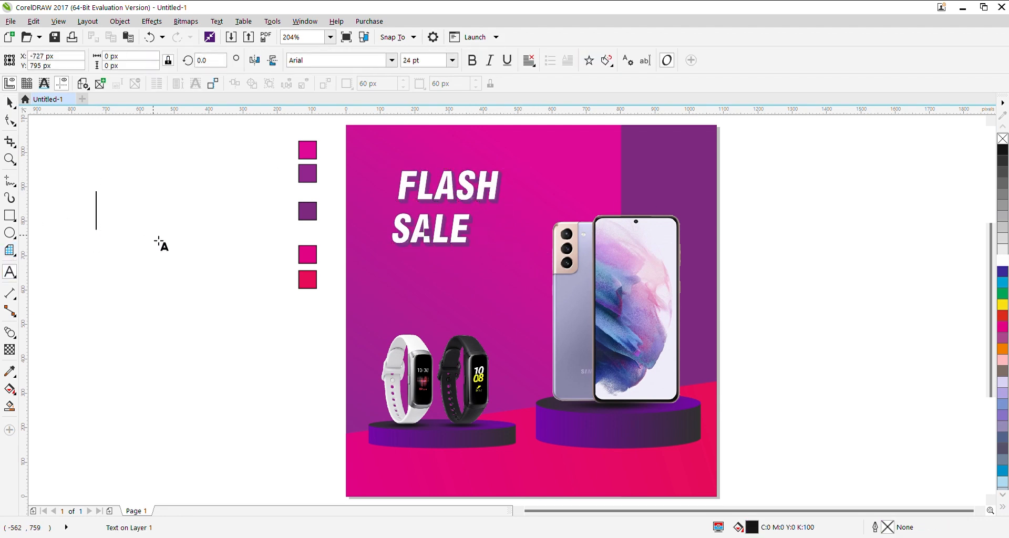
{"action": "type", "text": "THISS"}
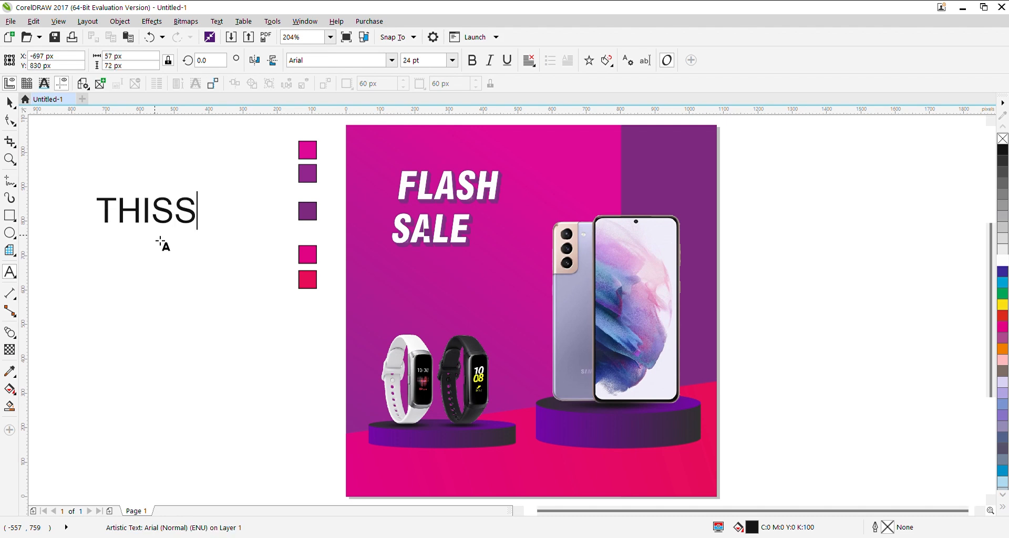
{"action": "key", "text": "BackSpace"}
{"action": "type", "text": "WEEK"}
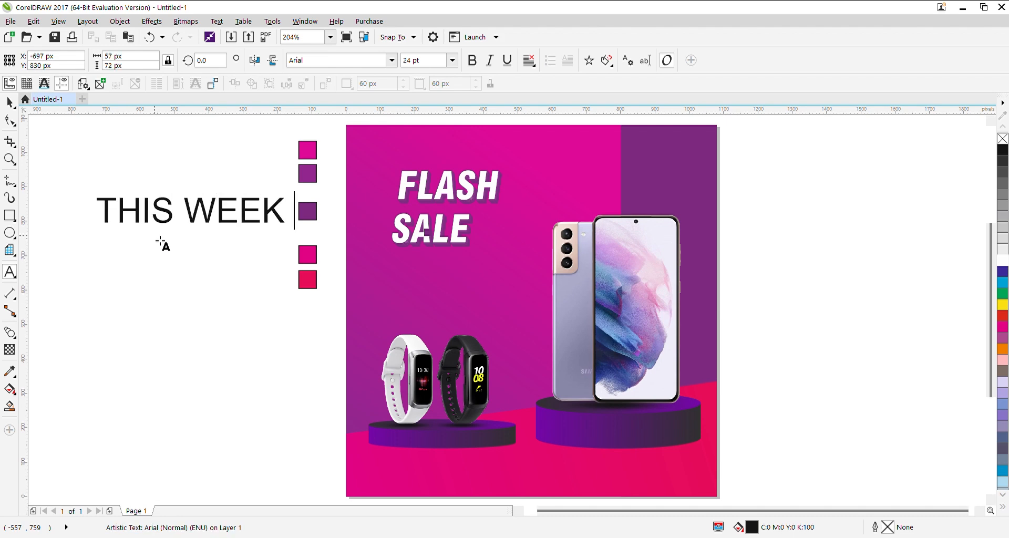
{"action": "type", "text": " ONLY"}
{"action": "key", "text": "ctrl+space"}
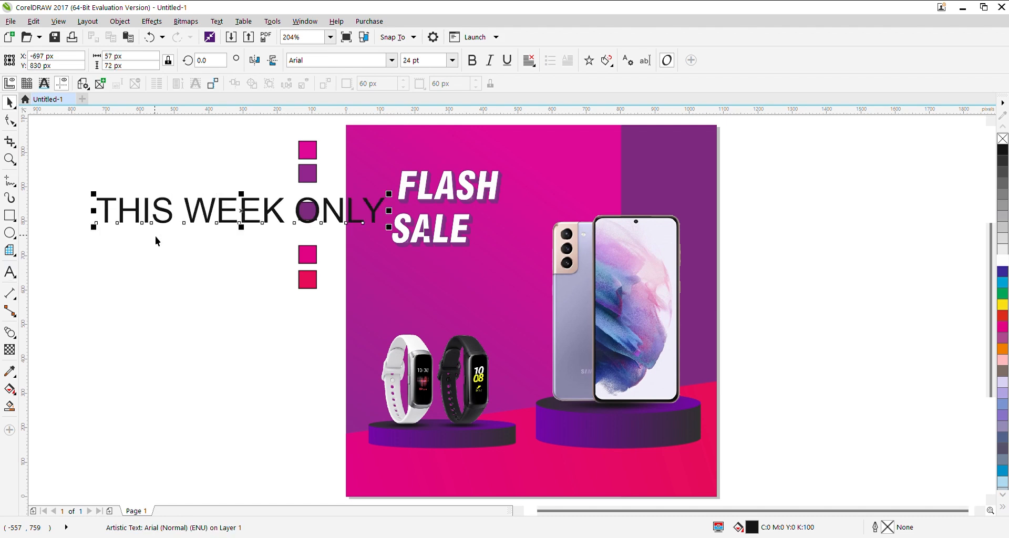
Step: Scale THIS WEEK ONLY down to about 6.631 pt, format it as white bold italic, and place it above the FLASH SALE title
{"action": "left_click_drag", "start_coordinate": [389, 227], "coordinate": [185, 262]}
{"action": "key", "text": "ctrl+b"}
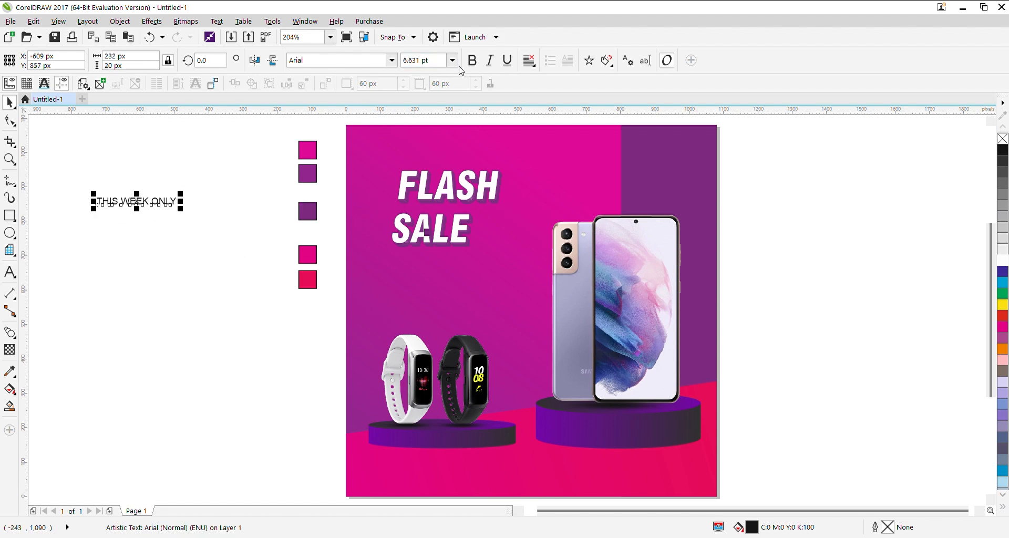
{"action": "left_click_drag", "start_coordinate": [145, 210], "coordinate": [442, 260]}
{"action": "key", "text": "ctrl+z"}
{"action": "left_click", "coordinate": [452, 157]}
{"action": "left_click", "coordinate": [490, 60]}
{"action": "left_click", "coordinate": [195, 193]}
{"action": "left_click", "coordinate": [464, 160]}
{"action": "left_click", "coordinate": [1004, 260]}
{"action": "key", "text": "Escape"}
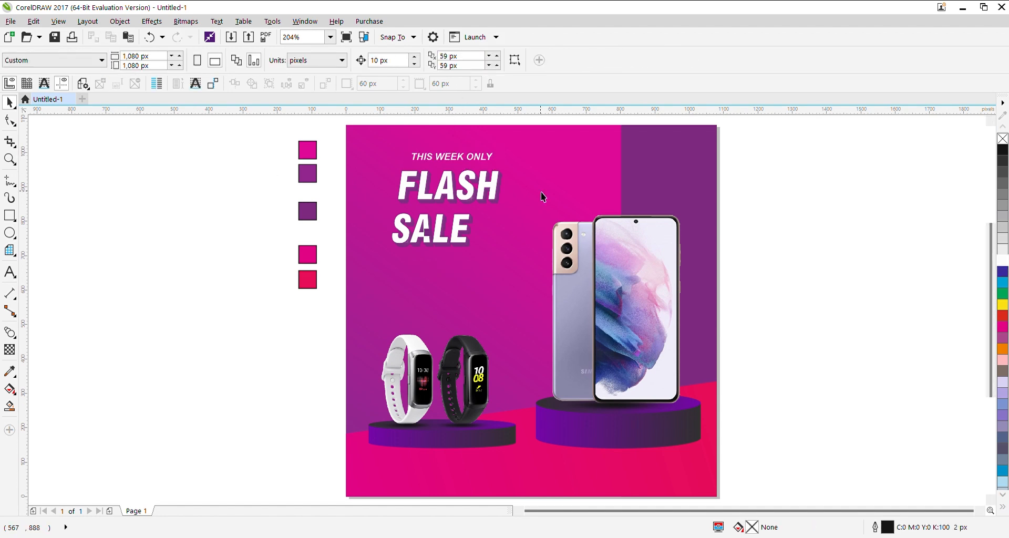
Step: Shrink the THIS WEEK ONLY line slightly, to about 6.152 pt
{"action": "left_click", "coordinate": [465, 164]}
{"action": "left_click", "coordinate": [476, 158]}
{"action": "scroll", "coordinate": [489, 161], "scroll_direction": "up", "scroll_amount": 4}
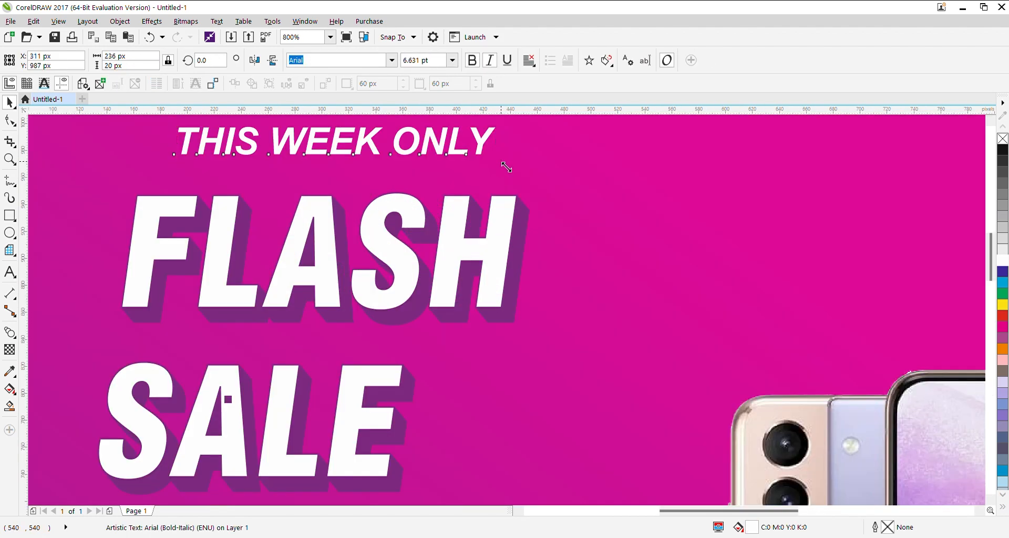
{"action": "scroll", "coordinate": [489, 162], "scroll_direction": "down", "scroll_amount": 2}
Step: Duplicate the THIS WEEK ONLY line below SALE and change the copy's text to UP TO 70% OFF
{"action": "left_click_drag", "start_coordinate": [465, 157], "coordinate": [439, 269]}
{"action": "right_click", "coordinate": [457, 267]}
{"action": "double_click", "coordinate": [440, 271]}
{"action": "key", "text": "ctrl+a"}
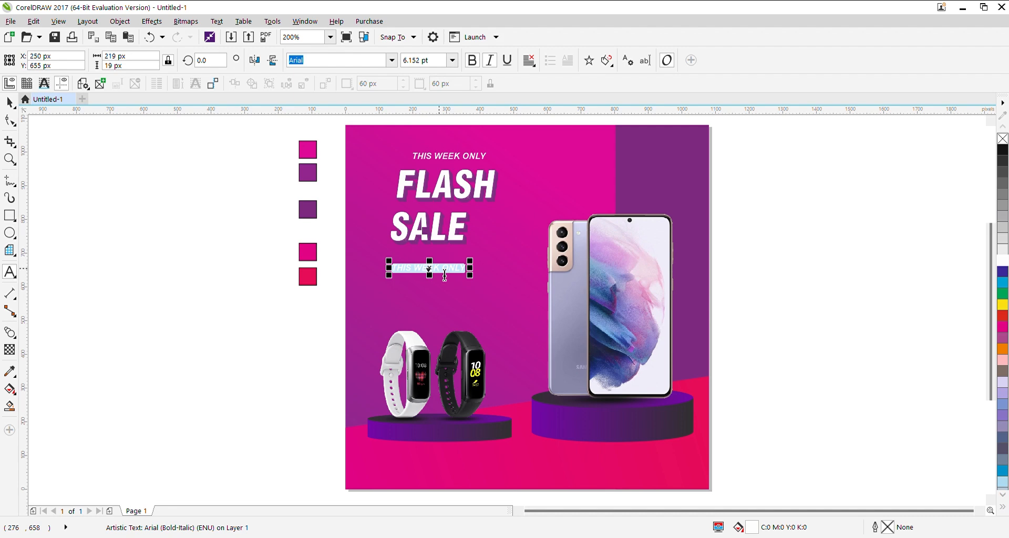
{"action": "type", "text": "UP"}
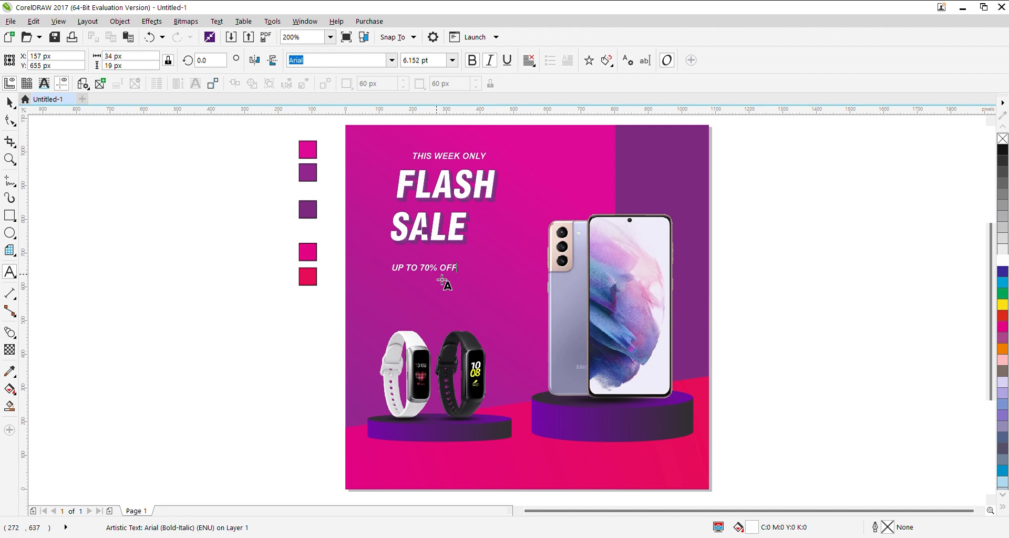
{"action": "key", "text": "ctrl+space"}
Step: Duplicate the UP TO 70% OFF line just below itself and change the copy's text to Per - Order Now
{"action": "left_click_drag", "start_coordinate": [429, 271], "coordinate": [428, 294]}
{"action": "right_click", "coordinate": [428, 294]}
{"action": "key", "text": "F8"}
{"action": "key", "text": "ctrl+a"}
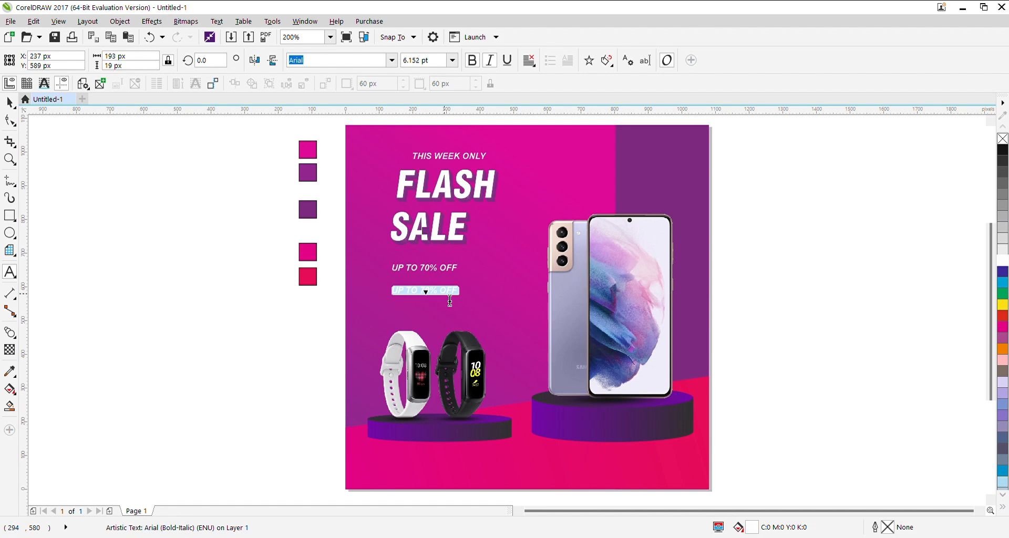
{"action": "type", "text": "Per - Order N"}
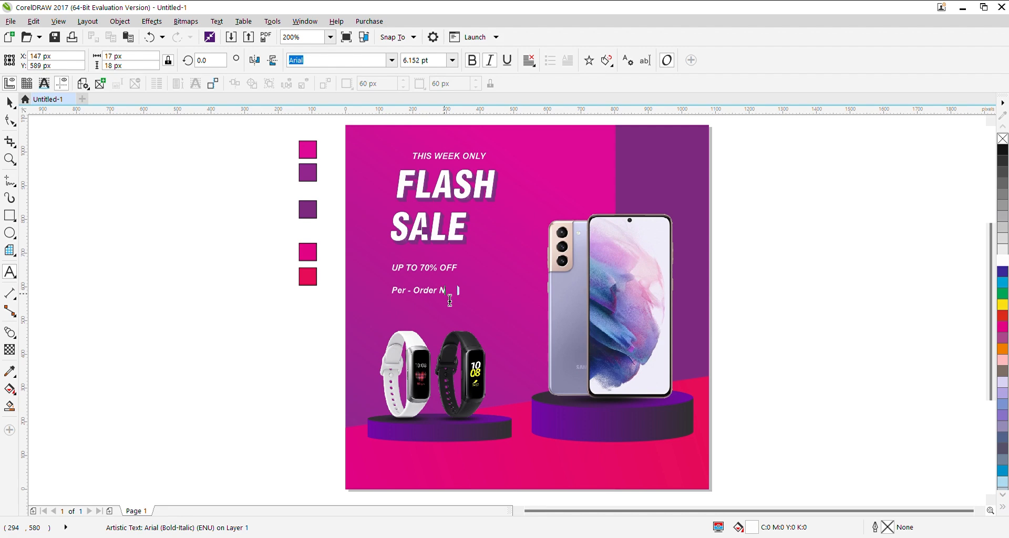
{"action": "key", "text": "ctrl+space"}
{"action": "key", "text": "Escape"}
Step: Duplicate the Per - Order Now line just below itself and remove the copy's bold and italic formatting
{"action": "left_click_drag", "start_coordinate": [430, 291], "coordinate": [430, 310]}
{"action": "right_click", "coordinate": [431, 310]}
{"action": "left_click", "coordinate": [473, 63]}
{"action": "left_click", "coordinate": [446, 308]}
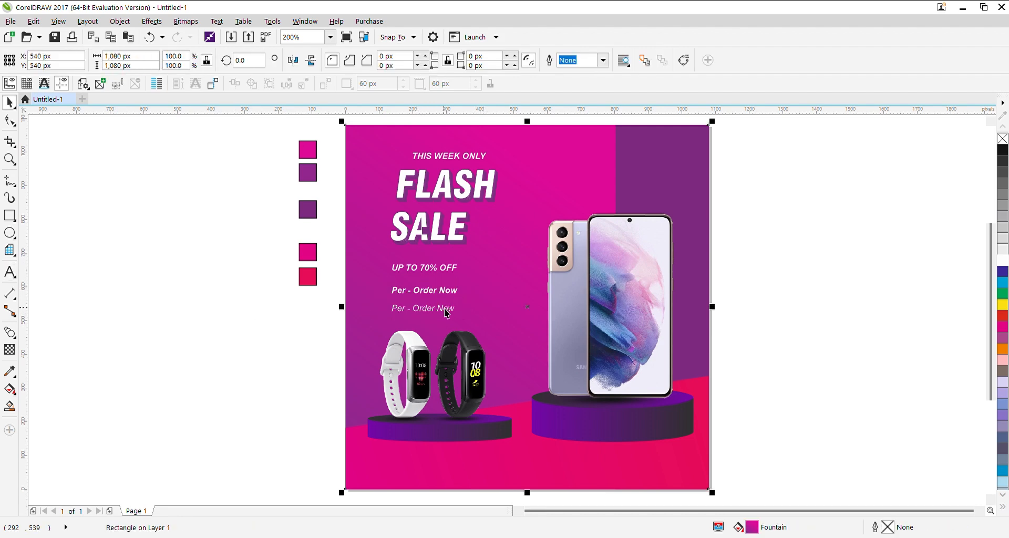
{"action": "double_click", "coordinate": [446, 308]}
{"action": "key", "text": "ctrl+a"}
{"action": "left_click", "coordinate": [490, 60]}
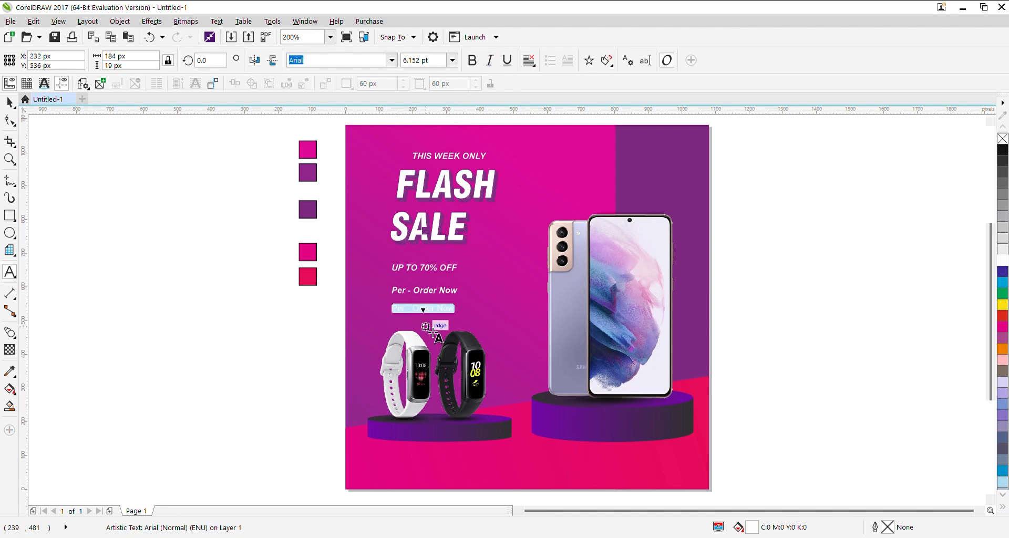
Step: Replace the text of the lowest line with 10-12 December
{"action": "key", "text": "End"}
{"action": "key", "text": "ctrl+a"}
{"action": "type", "text": "10"}
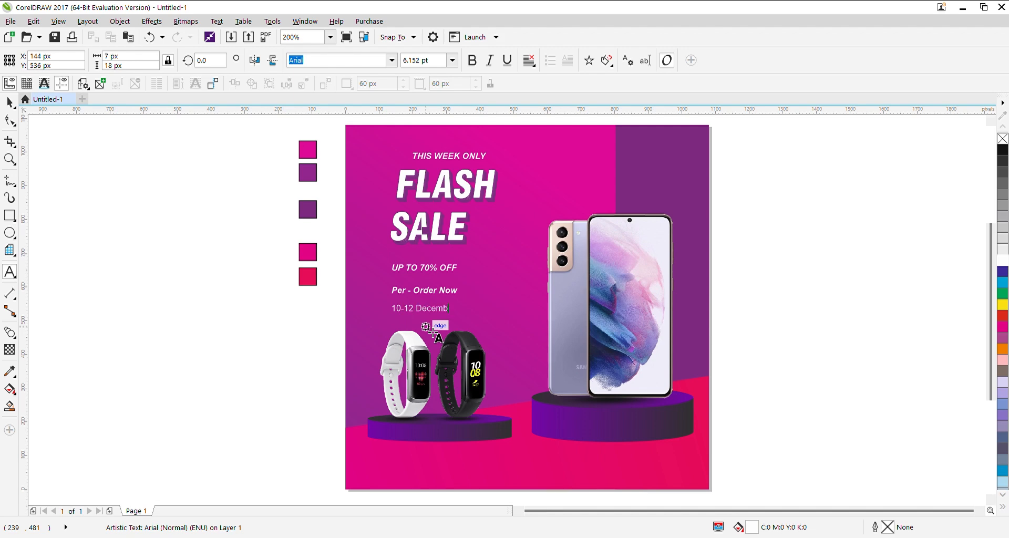
{"action": "key", "text": "Escape"}
Step: Shrink the 10-12 December line about its centre to about 4.732 pt
{"action": "left_click", "coordinate": [455, 293]}
{"action": "left_click", "coordinate": [455, 312]}
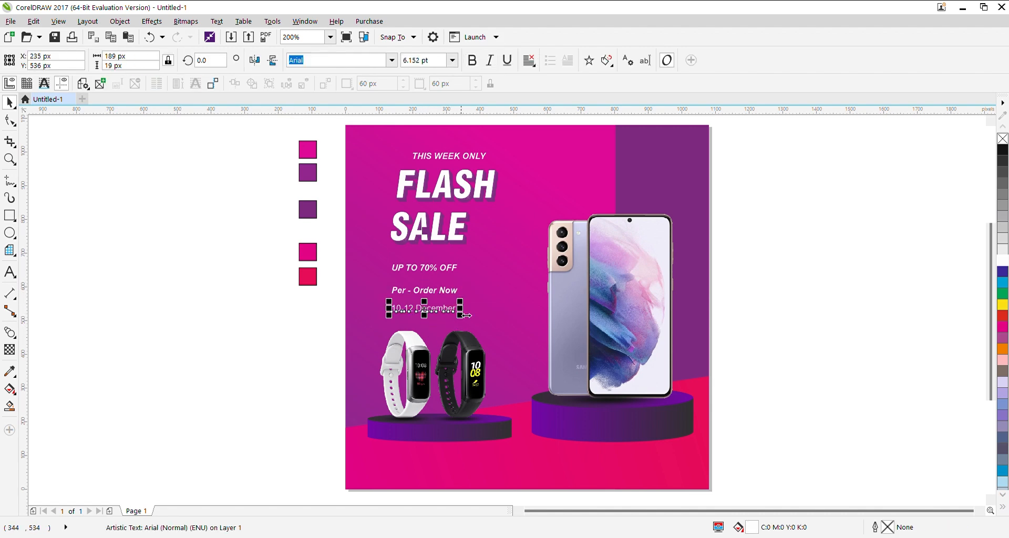
{"action": "scroll", "coordinate": [456, 298], "scroll_direction": "up", "scroll_amount": 4}
{"action": "left_click_drag", "start_coordinate": [455, 299], "coordinate": [445, 319]}
{"action": "scroll", "coordinate": [444, 314], "scroll_direction": "down", "scroll_amount": 2}
{"action": "scroll", "coordinate": [432, 223], "scroll_direction": "up", "scroll_amount": 1}
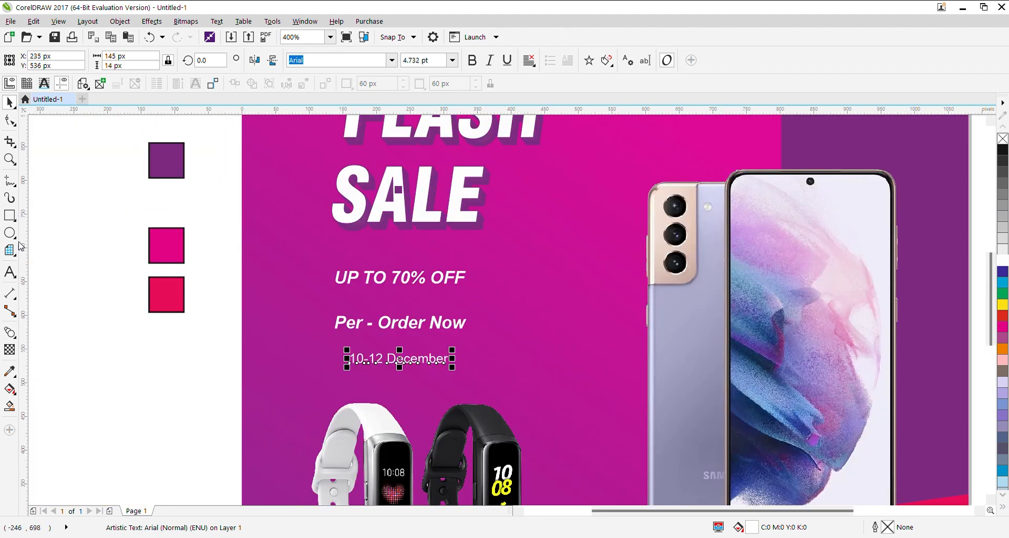
Step: Widen the letter spacing of the UP TO 70% OFF line
{"action": "left_click", "coordinate": [346, 282]}
{"action": "key", "text": "F10"}
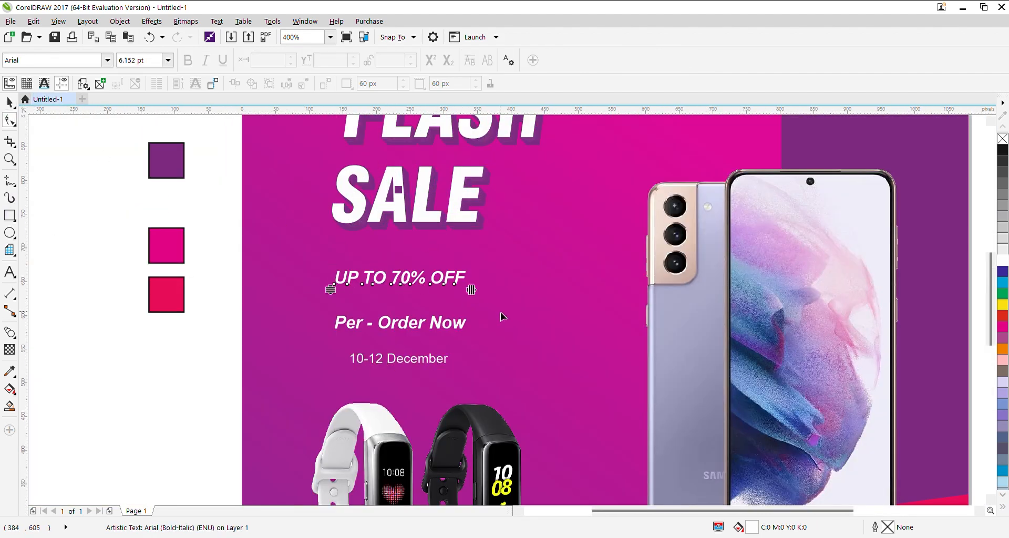
{"action": "key", "text": "space"}
{"action": "scroll", "coordinate": [459, 325], "scroll_direction": "down", "scroll_amount": 1}
Step: Enlarge all text lines slightly, the title and THIS WEEK ONLY a bit more, and shift the whole text block slightly left
{"action": "left_click_drag", "start_coordinate": [328, 154], "coordinate": [525, 370]}
{"action": "left_click_drag", "start_coordinate": [315, 131], "coordinate": [526, 300]}
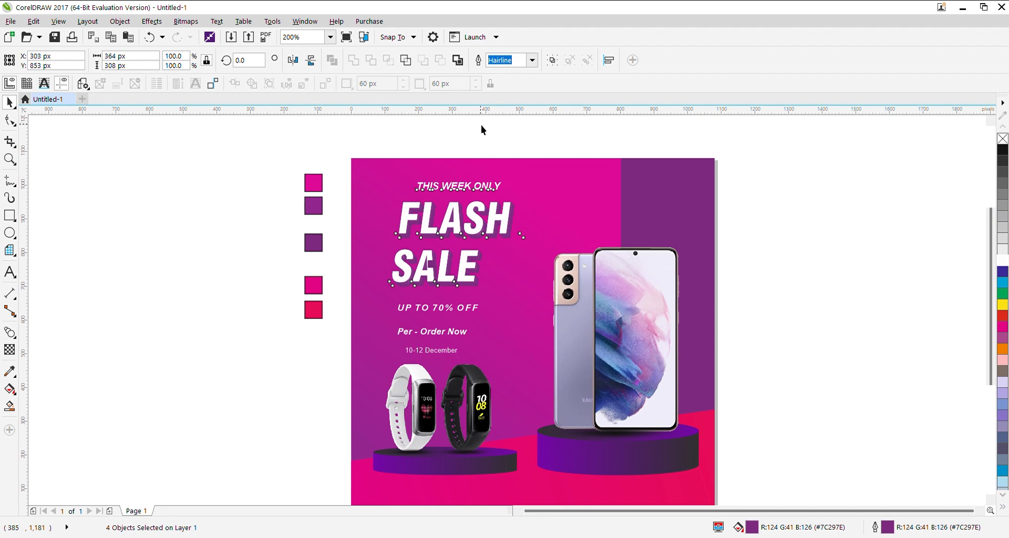
{"action": "left_click", "coordinate": [260, 185]}
{"action": "left_click_drag", "start_coordinate": [366, 156], "coordinate": [543, 363]}
{"action": "left_click_drag", "start_coordinate": [495, 230], "coordinate": [487, 229]}
{"action": "left_click", "coordinate": [225, 280]}
Step: Draw a rectangle about 302 by 49 px around the UP TO 70% OFF line
{"action": "left_click", "coordinate": [9, 216]}
{"action": "scroll", "coordinate": [386, 312], "scroll_direction": "up", "scroll_amount": 2}
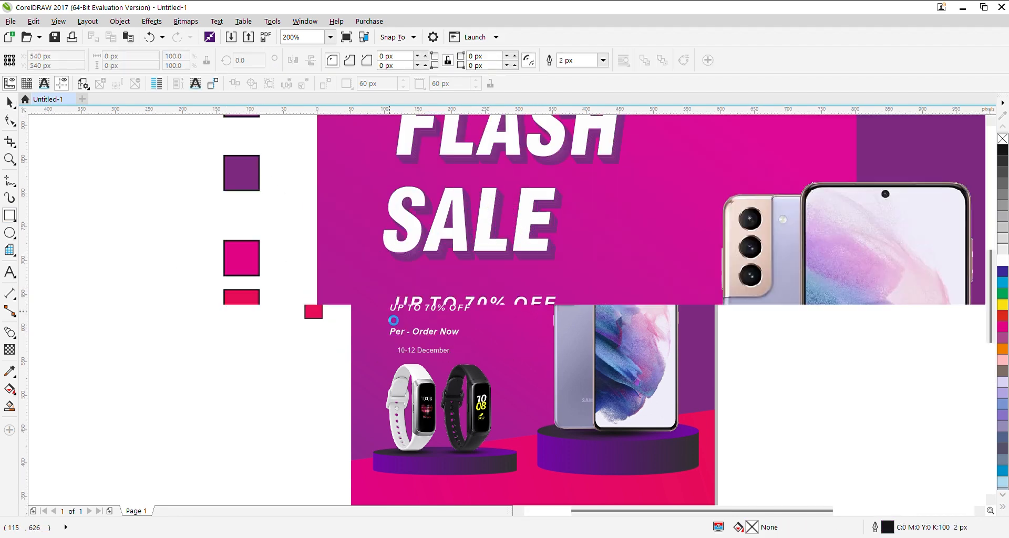
{"action": "mouse_move", "coordinate": [381, 287]}
{"action": "left_mouse_down"}
{"action": "mouse_move", "coordinate": [572, 324]}
{"action": "mouse_move", "coordinate": [577, 304]}
{"action": "left_mouse_up"}
{"action": "key", "text": "space"}
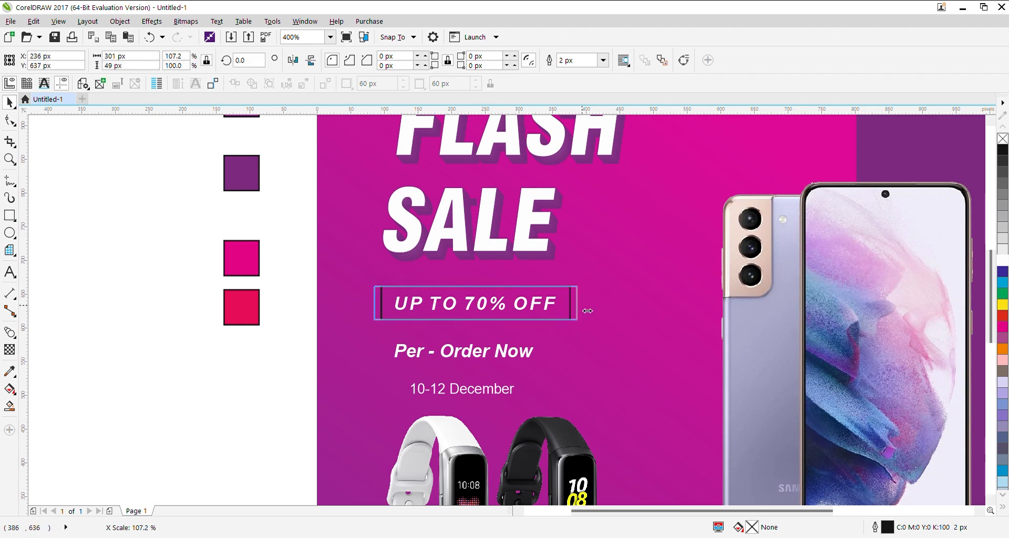
Step: Round the corners of the rectangle around UP TO 70% OFF to about 12 px
{"action": "key", "text": "F10"}
{"action": "left_click_drag", "start_coordinate": [374, 287], "coordinate": [386, 289]}
{"action": "key", "text": "space"}
{"action": "left_click", "coordinate": [312, 319]}
{"action": "scroll", "coordinate": [311, 318], "scroll_direction": "down", "scroll_amount": 1}
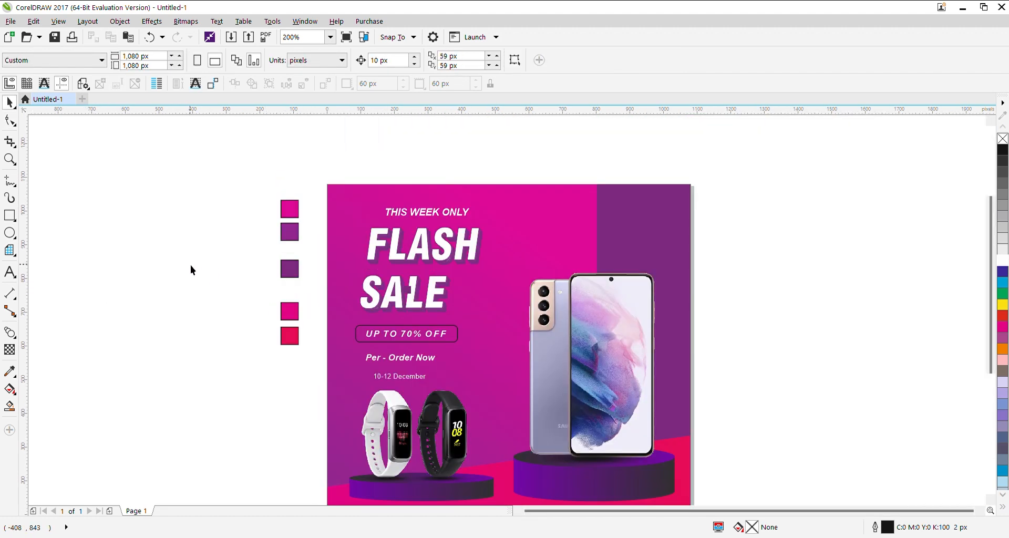
Step: Fill the rounded rectangle with the dark purple swatch, #7C297E, without an outline, and place it behind the UP TO 70% OFF text
{"action": "scroll", "coordinate": [190, 270], "scroll_direction": "down", "scroll_amount": 1}
{"action": "left_click", "coordinate": [10, 371]}
{"action": "scroll", "coordinate": [368, 311], "scroll_direction": "up", "scroll_amount": 1}
{"action": "left_click", "coordinate": [371, 312]}
{"action": "key", "text": "space"}
{"action": "right_click", "coordinate": [1003, 140]}
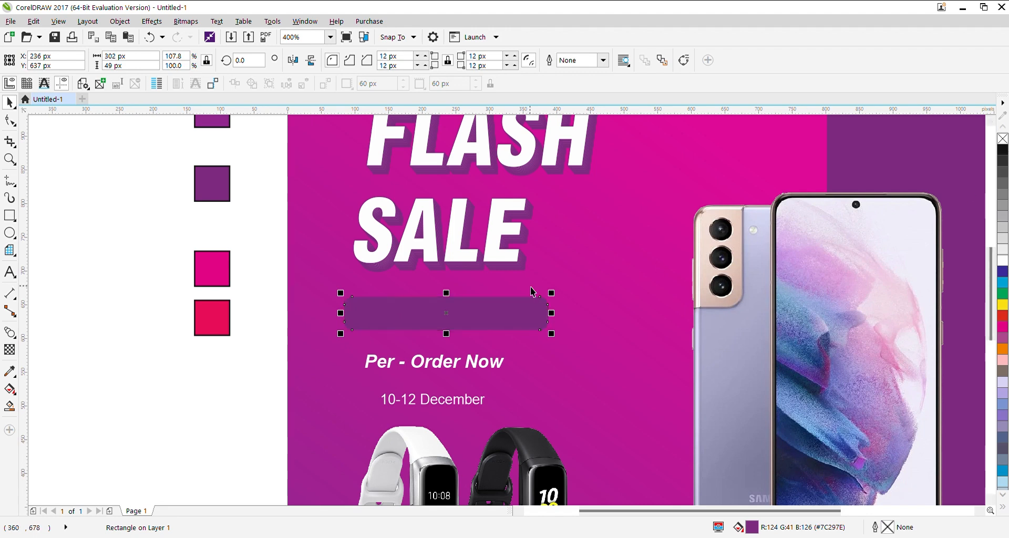
{"action": "key", "text": "ctrl+Page_Down"}
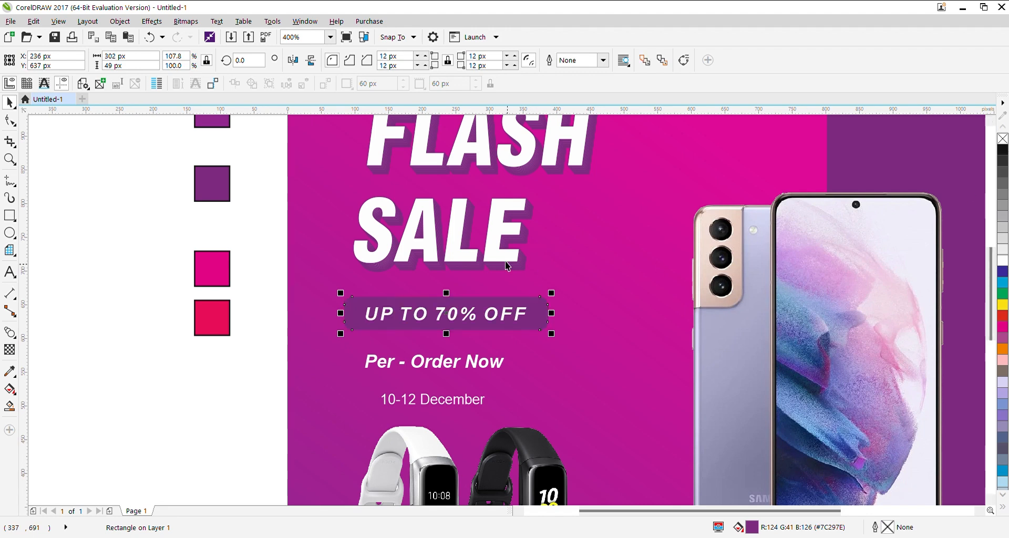
Step: Move the 10-12 December line up, closer beneath the Per - Order Now line
{"action": "scroll", "coordinate": [337, 269], "scroll_direction": "down", "scroll_amount": 1}
{"action": "left_click", "coordinate": [333, 331]}
{"action": "left_click", "coordinate": [390, 319]}
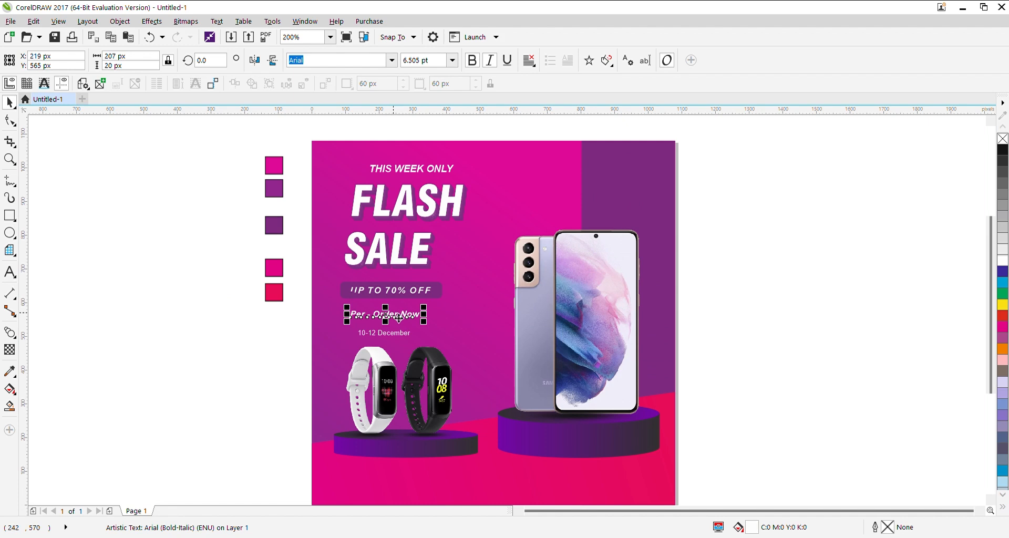
{"action": "scroll", "coordinate": [399, 318], "scroll_direction": "up", "scroll_amount": 1}
{"action": "left_click", "coordinate": [399, 348]}
{"action": "left_click_drag", "start_coordinate": [399, 348], "coordinate": [399, 336]}
Step: Centre the 10-12 December and Per - Order Now lines horizontally on the purple rounded rectangle
{"action": "left_click", "coordinate": [425, 311], "text": "shift"}
{"action": "left_click", "coordinate": [476, 270], "text": "shift"}
{"action": "key", "text": "c"}
{"action": "scroll", "coordinate": [443, 283], "scroll_direction": "down", "scroll_amount": 1}
{"action": "left_click", "coordinate": [296, 276]}
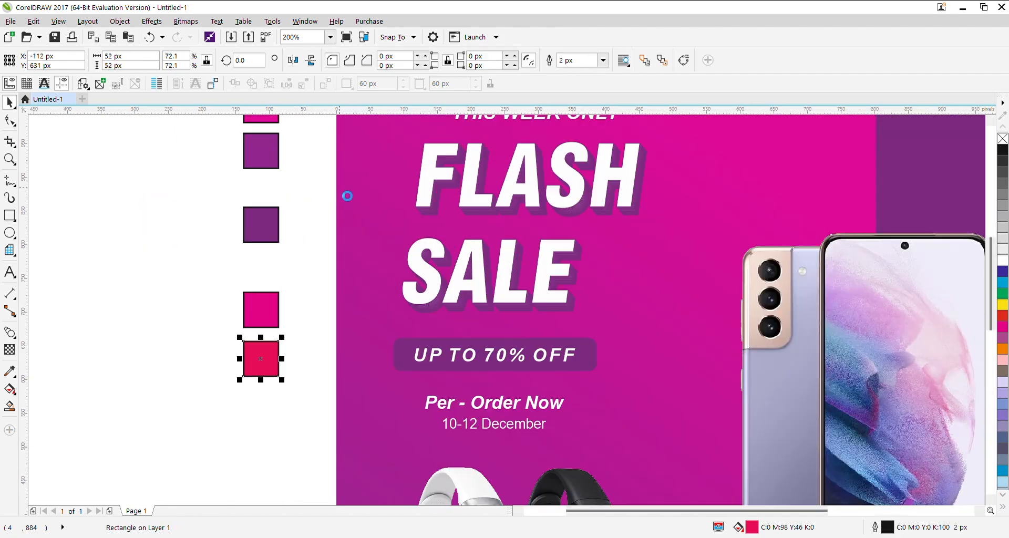